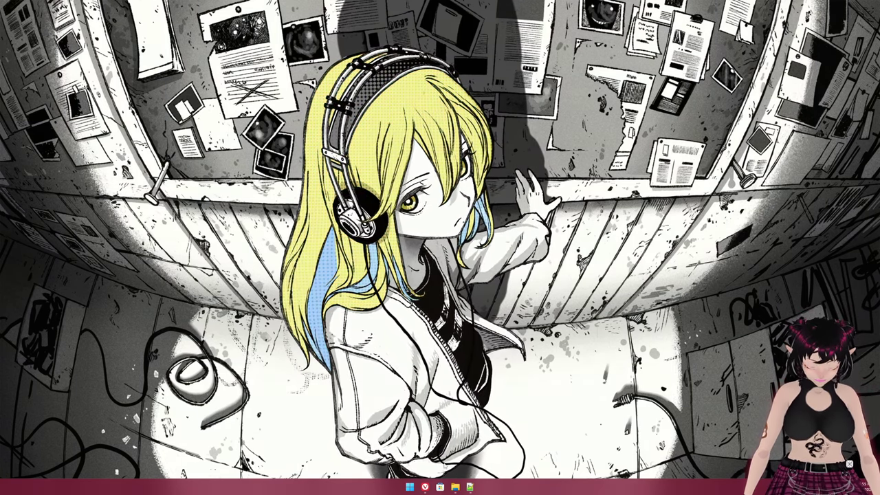
Switch to the Vivaldi browser and open the latest r2modmanPlus release, 3.1.40, on its GitHub repository page.
{"action": "left_click", "coordinate": [425, 487]}
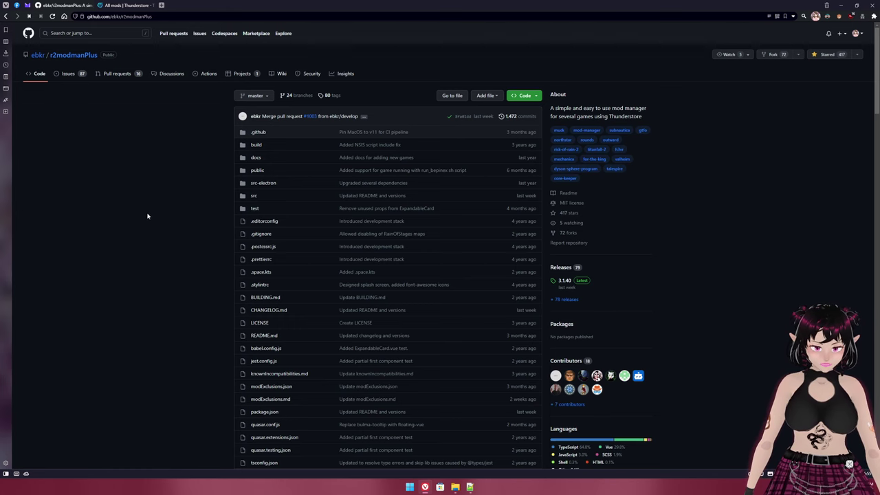
{"action": "left_click", "coordinate": [571, 281]}
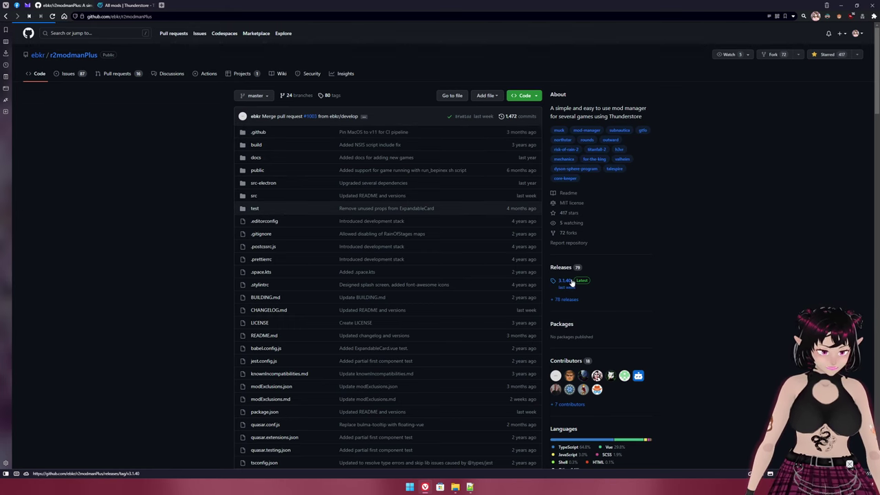
{"action": "scroll", "coordinate": [369, 294], "scroll_direction": "down", "scroll_amount": 2}
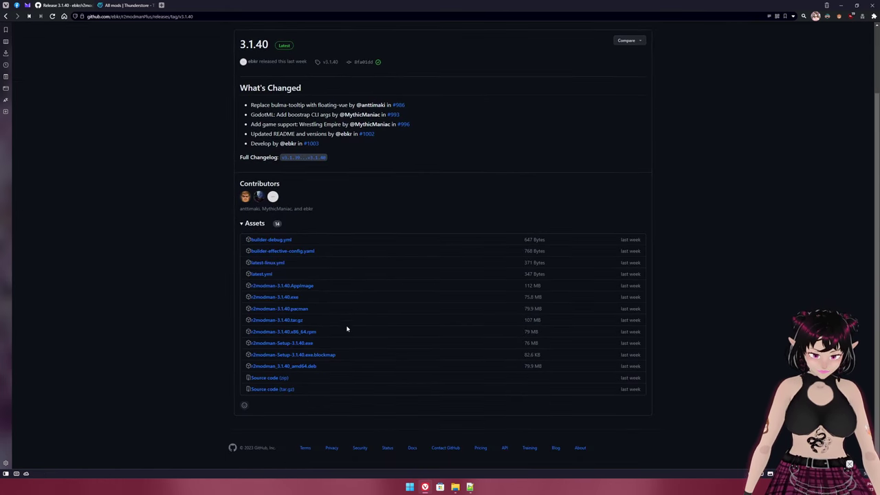
Download r2modman-Setup-3.1.40.exe from the release assets and save it to the default download location.
{"action": "left_click", "coordinate": [297, 344]}
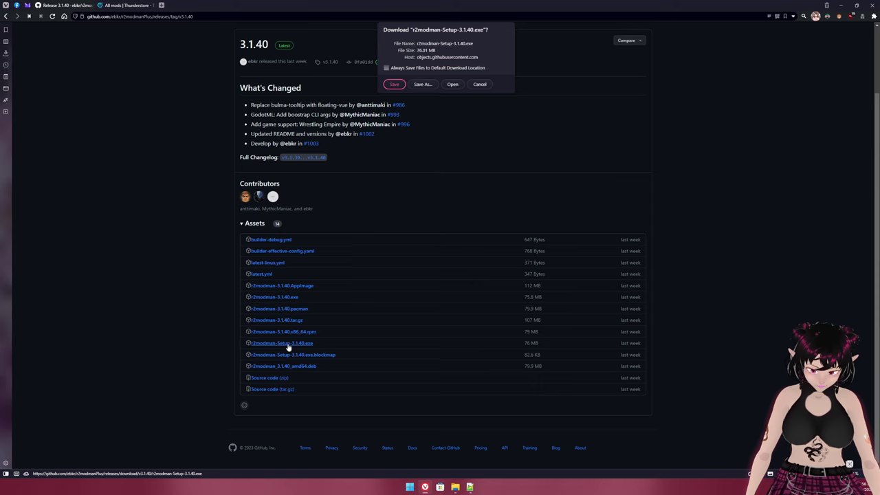
{"action": "scroll", "coordinate": [357, 344], "scroll_direction": "up", "scroll_amount": 1}
{"action": "scroll", "coordinate": [357, 344], "scroll_direction": "down", "scroll_amount": 1}
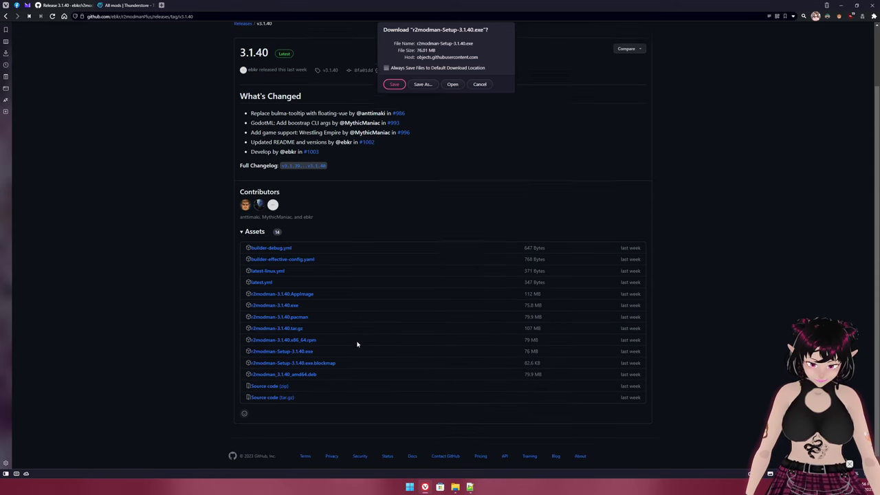
{"action": "scroll", "coordinate": [356, 344], "scroll_direction": "up", "scroll_amount": 1}
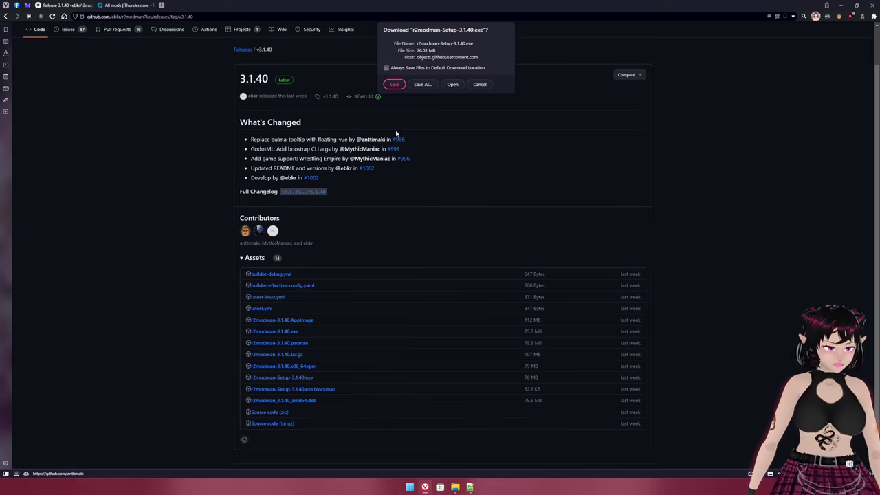
{"action": "left_click", "coordinate": [394, 84]}
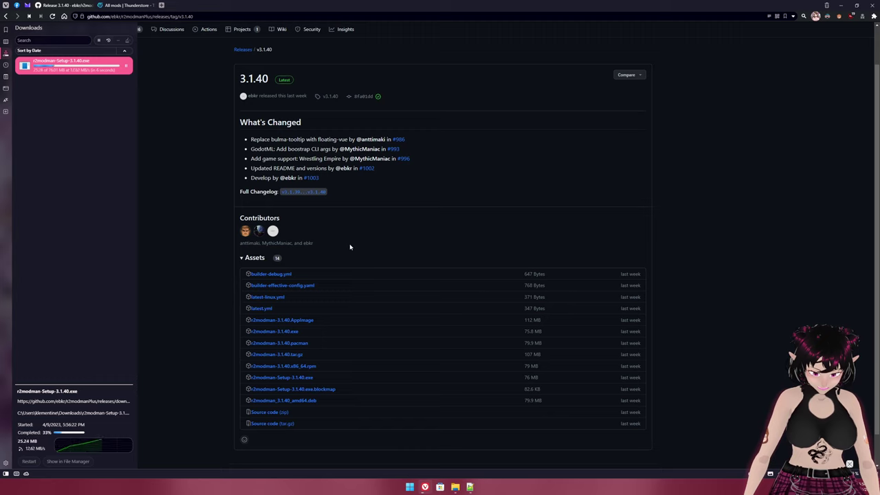
{"action": "left_click", "coordinate": [222, 158]}
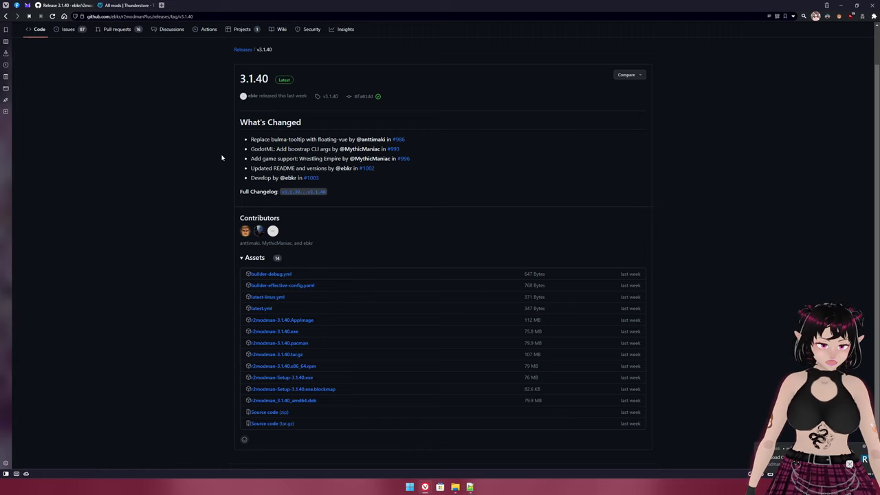
Run the downloaded setup file from the Downloads folder in File Explorer despite the SmartScreen block, installing r2modman for the current user only and launching it.
{"action": "key", "text": "alt+Tab"}
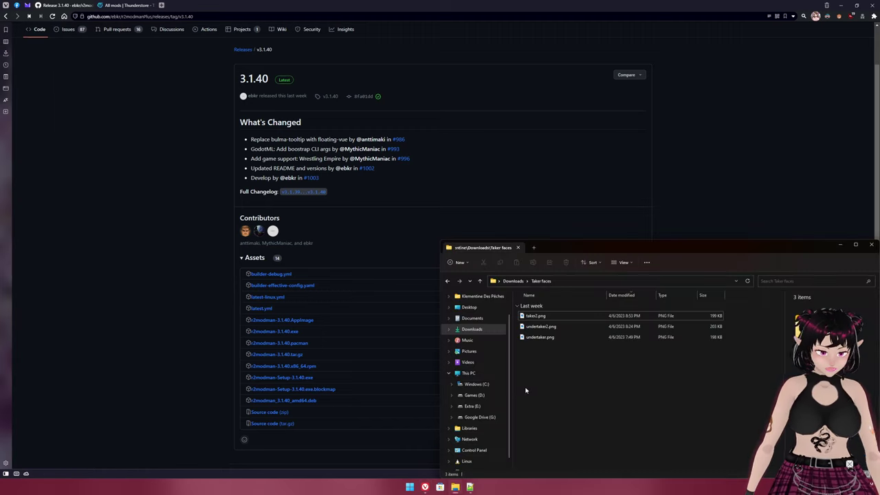
{"action": "left_click", "coordinate": [513, 281]}
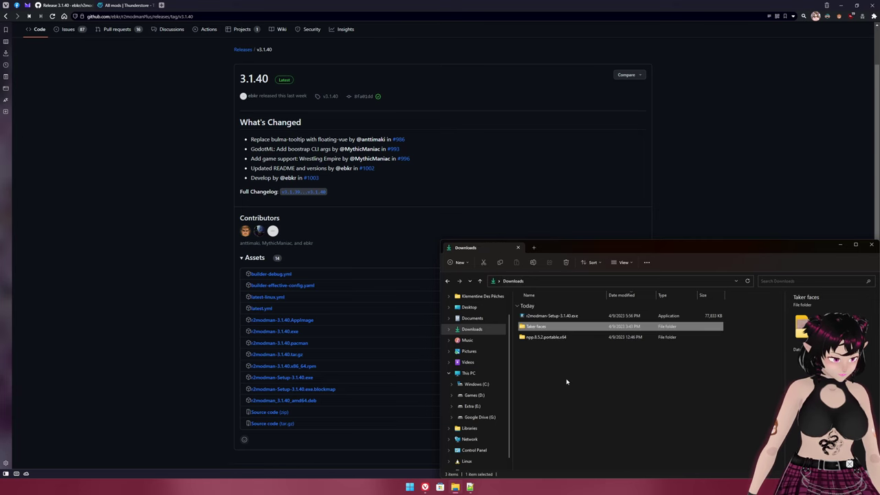
{"action": "double_click", "coordinate": [551, 316]}
{"action": "left_click", "coordinate": [372, 196]}
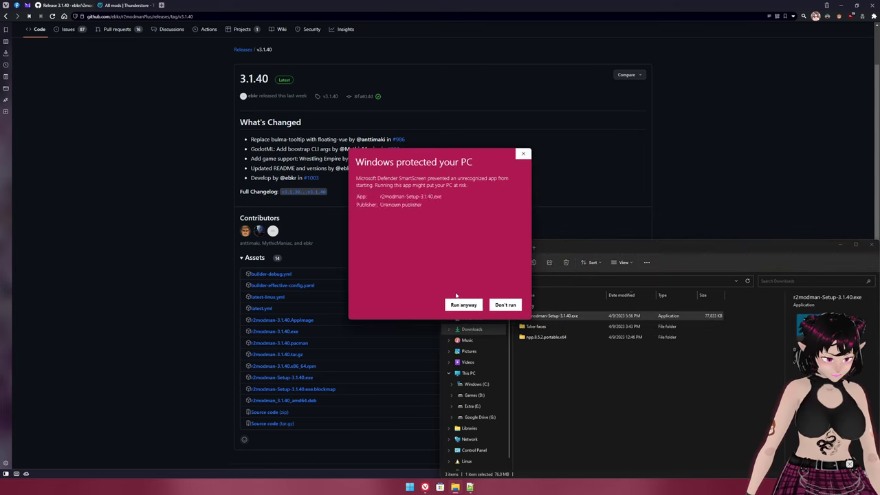
{"action": "left_click", "coordinate": [461, 305]}
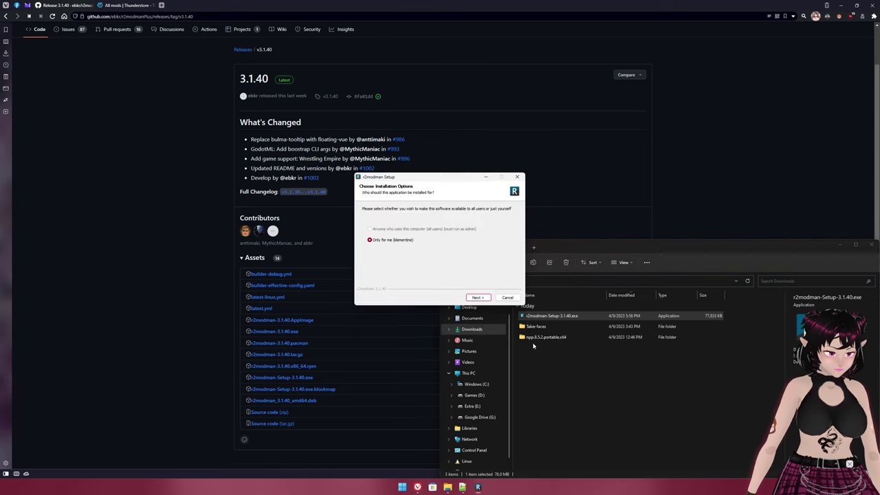
{"action": "left_click", "coordinate": [478, 297]}
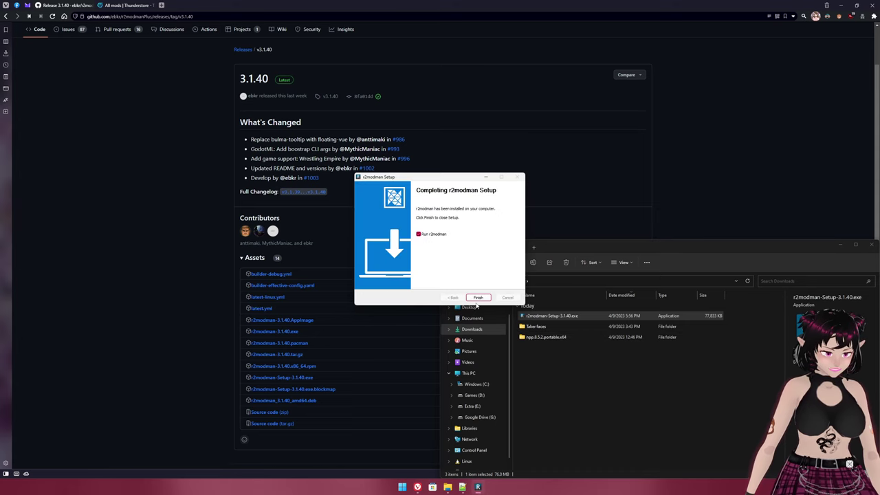
{"action": "left_click", "coordinate": [476, 298]}
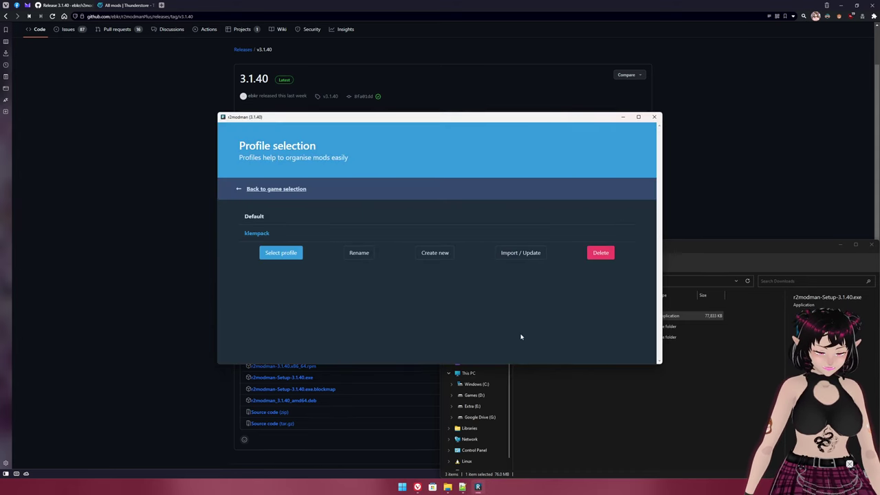
Choose Wrestling Empire as the game to manage and open its klempack profile.
{"action": "left_click", "coordinate": [260, 192]}
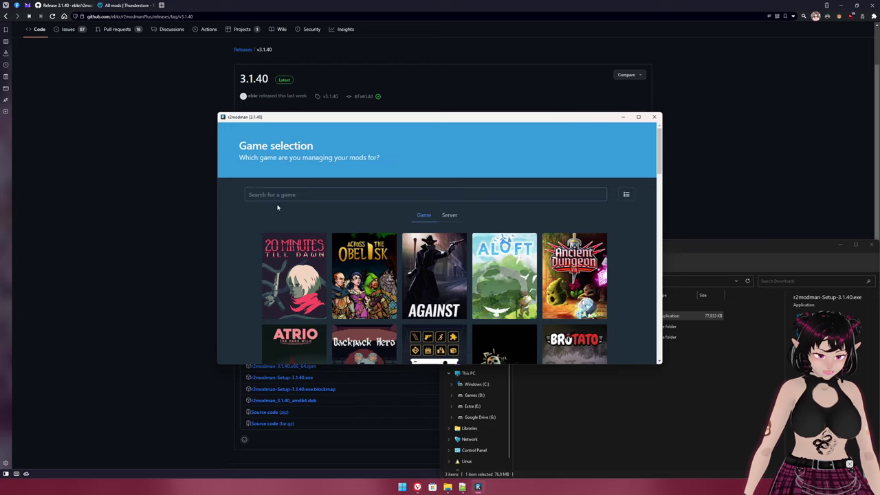
{"action": "left_click_drag", "start_coordinate": [658, 162], "coordinate": [661, 348]}
{"action": "mouse_move", "coordinate": [482, 295]}
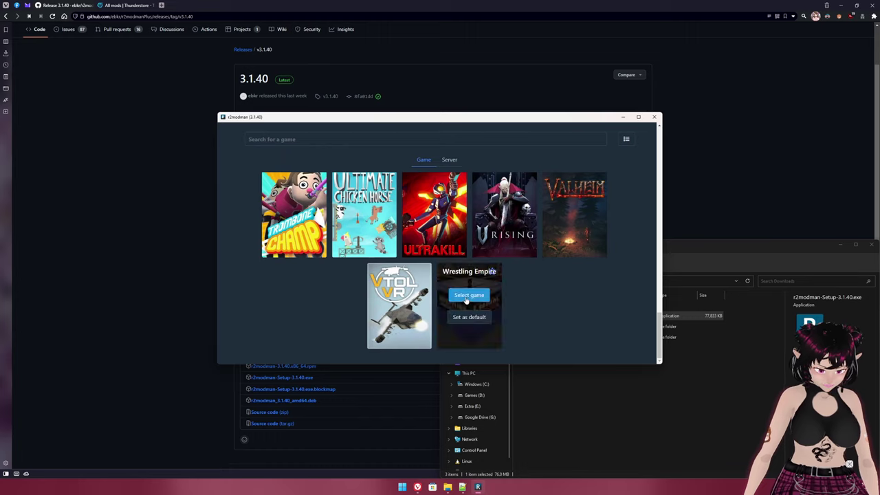
{"action": "left_click", "coordinate": [468, 296]}
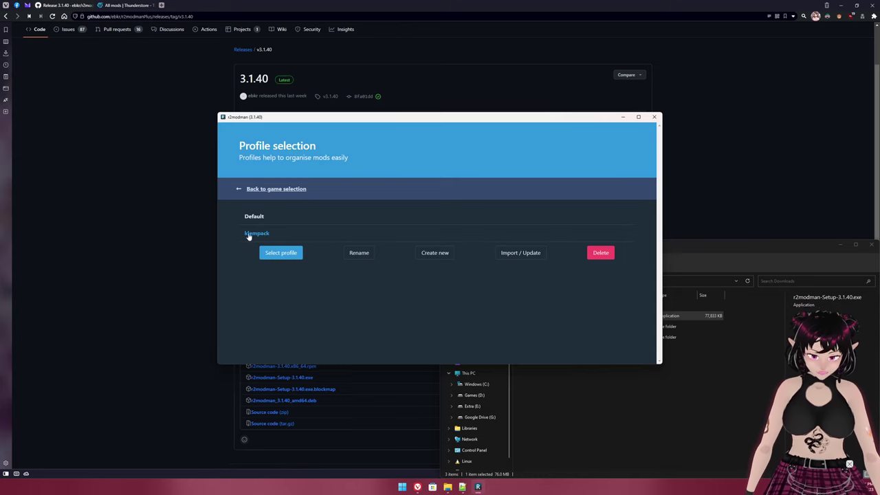
{"action": "left_click", "coordinate": [278, 253]}
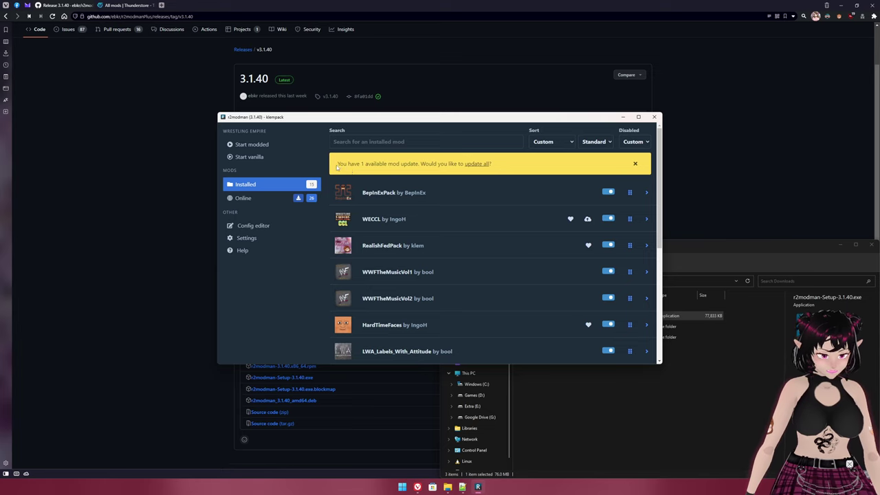
Download the pinned WECCL mod by IngoH from the online mod list into the klempack profile.
{"action": "scroll", "coordinate": [417, 220], "scroll_direction": "down", "scroll_amount": 5}
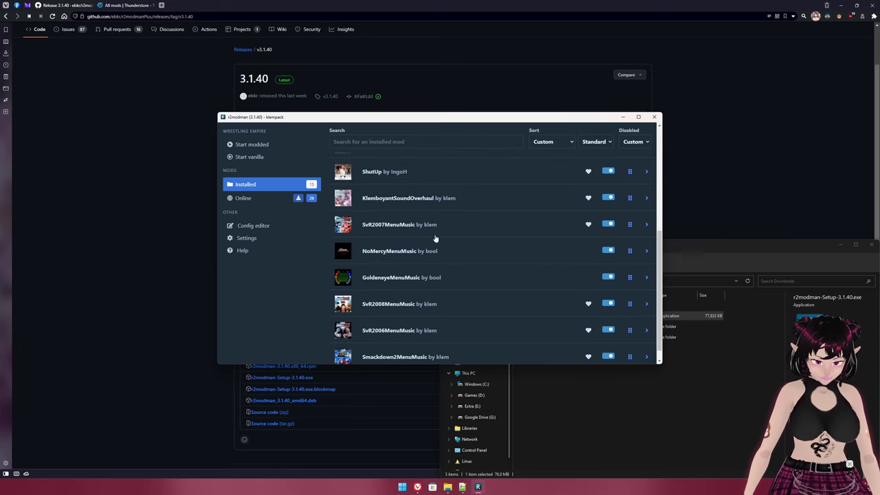
{"action": "scroll", "coordinate": [447, 290], "scroll_direction": "up", "scroll_amount": 5}
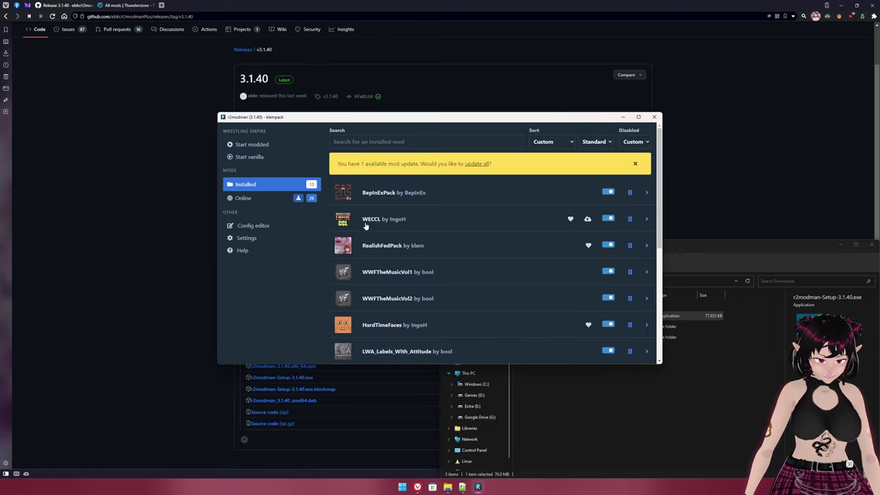
{"action": "left_click", "coordinate": [647, 220]}
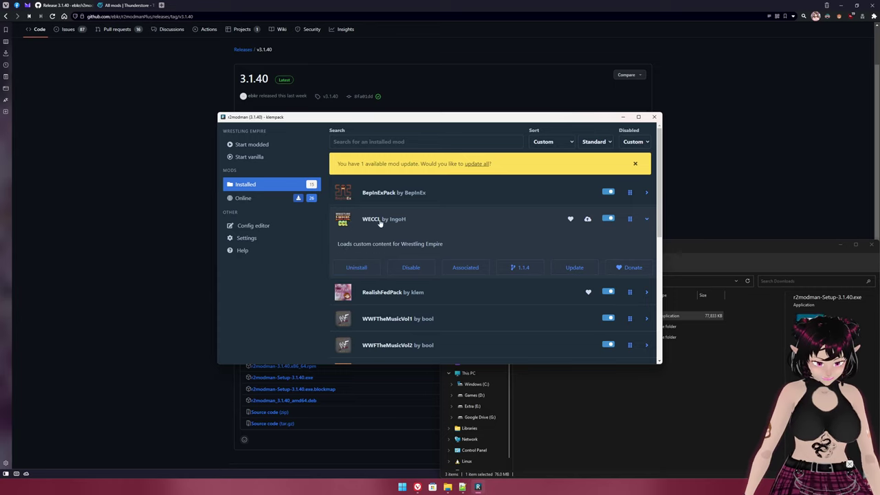
{"action": "left_click", "coordinate": [241, 204]}
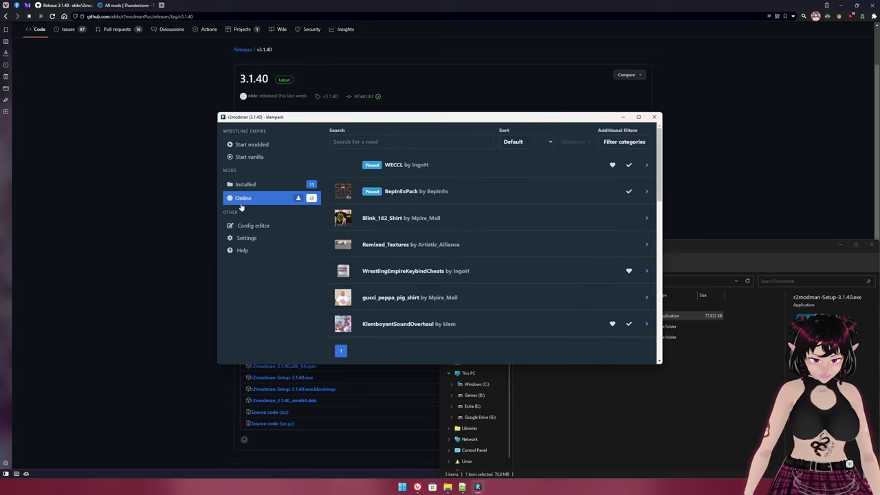
{"action": "left_click", "coordinate": [644, 167]}
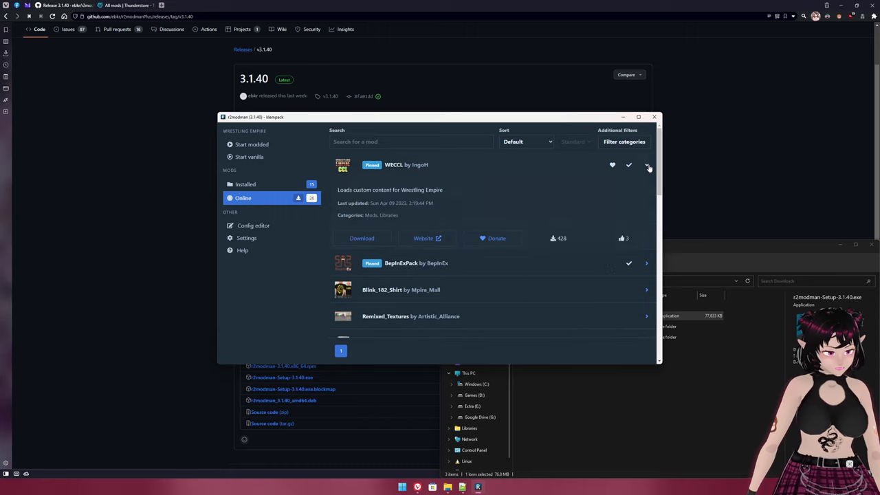
{"action": "left_click", "coordinate": [366, 238]}
{"action": "left_click", "coordinate": [385, 282]}
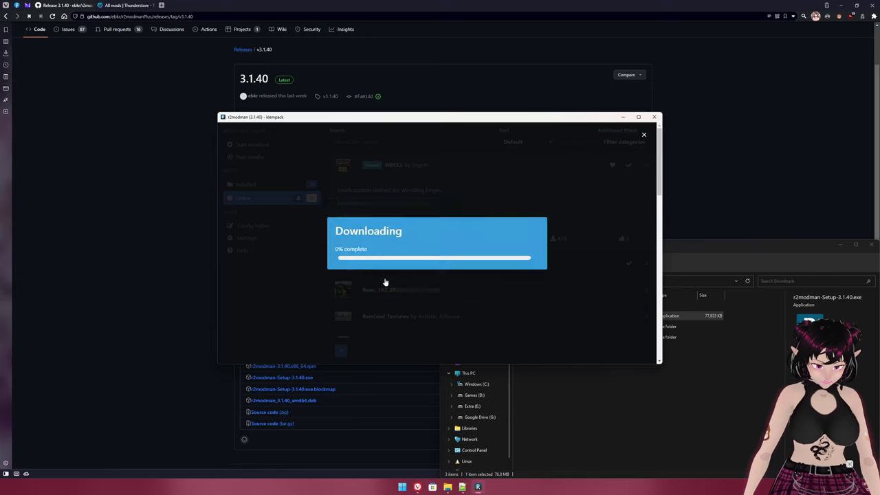
{"action": "scroll", "coordinate": [420, 278], "scroll_direction": "down", "scroll_amount": 1}
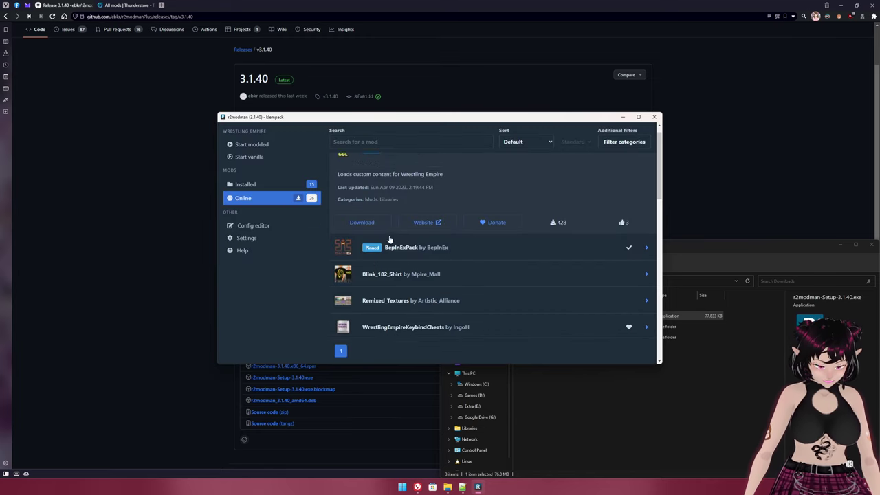
{"action": "scroll", "coordinate": [390, 240], "scroll_direction": "up", "scroll_amount": 1}
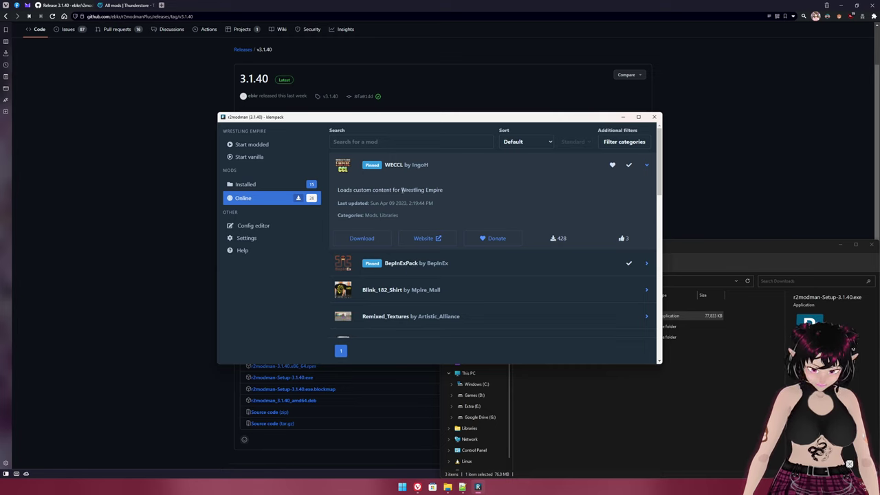
{"action": "left_click", "coordinate": [645, 164]}
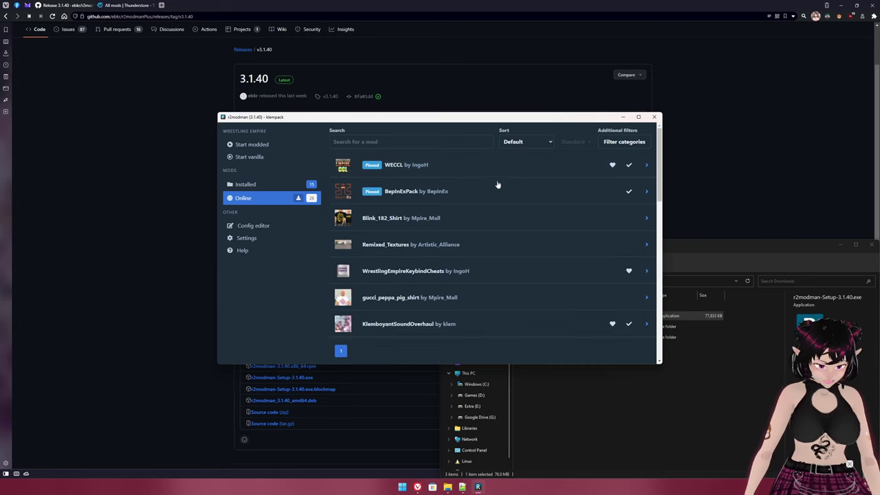
Maximize the mod manager window and browse the full list of online Wrestling Empire mods.
{"action": "scroll", "coordinate": [433, 229], "scroll_direction": "down", "scroll_amount": 8}
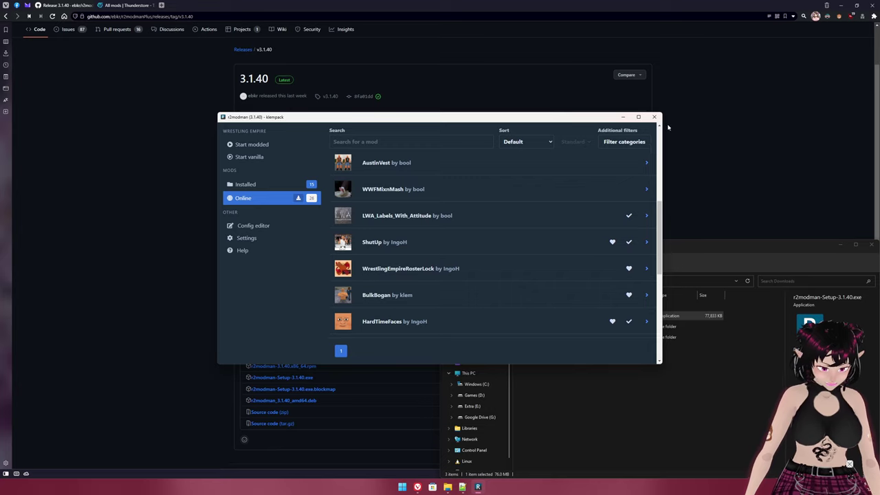
{"action": "left_click", "coordinate": [639, 117]}
{"action": "scroll", "coordinate": [314, 184], "scroll_direction": "down", "scroll_amount": 2}
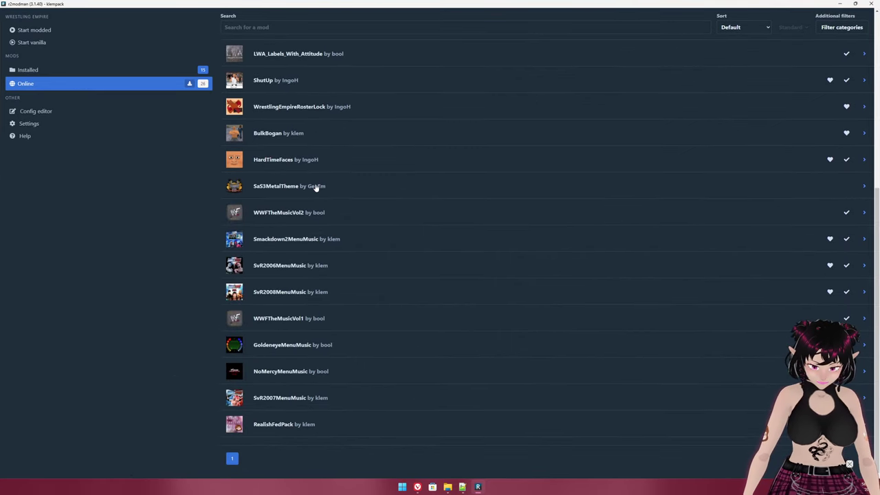
{"action": "scroll", "coordinate": [358, 400], "scroll_direction": "up", "scroll_amount": 1}
{"action": "scroll", "coordinate": [359, 400], "scroll_direction": "down", "scroll_amount": 1}
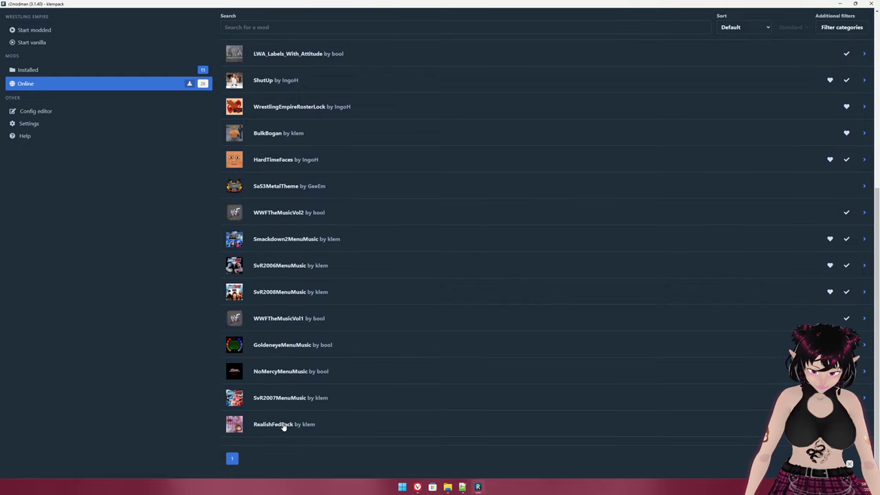
{"action": "scroll", "coordinate": [339, 428], "scroll_direction": "up", "scroll_amount": 6}
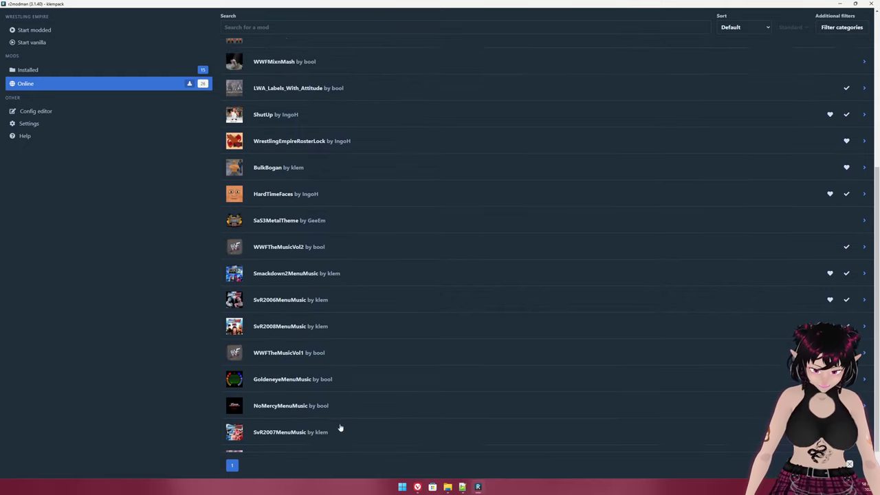
{"action": "scroll", "coordinate": [386, 385], "scroll_direction": "up", "scroll_amount": 5}
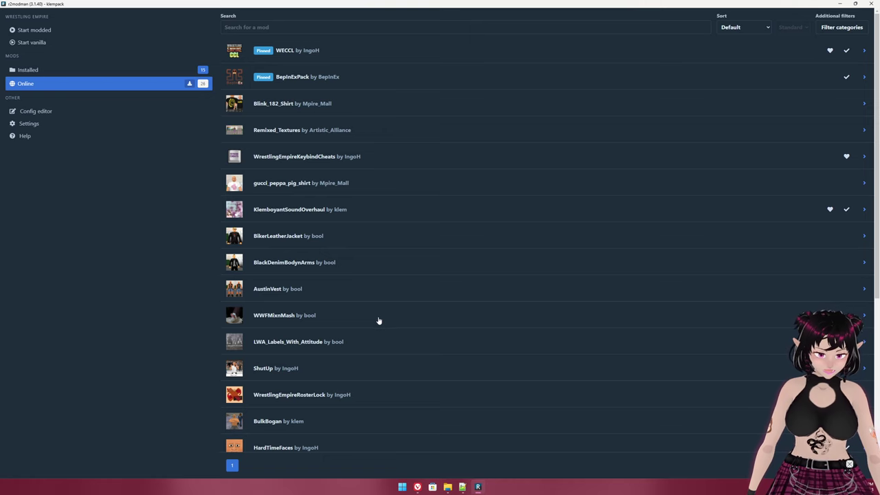
{"action": "scroll", "coordinate": [454, 258], "scroll_direction": "down", "scroll_amount": 3}
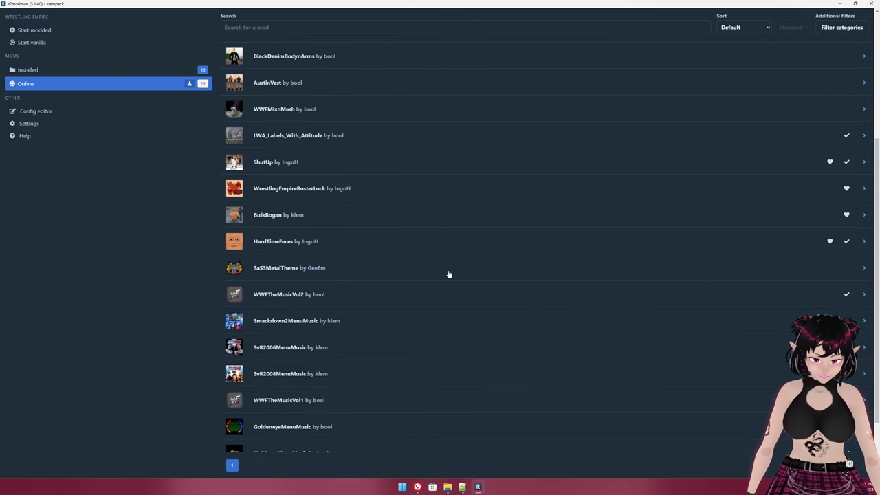
{"action": "scroll", "coordinate": [443, 282], "scroll_direction": "down", "scroll_amount": 1}
{"action": "scroll", "coordinate": [424, 299], "scroll_direction": "up", "scroll_amount": 4}
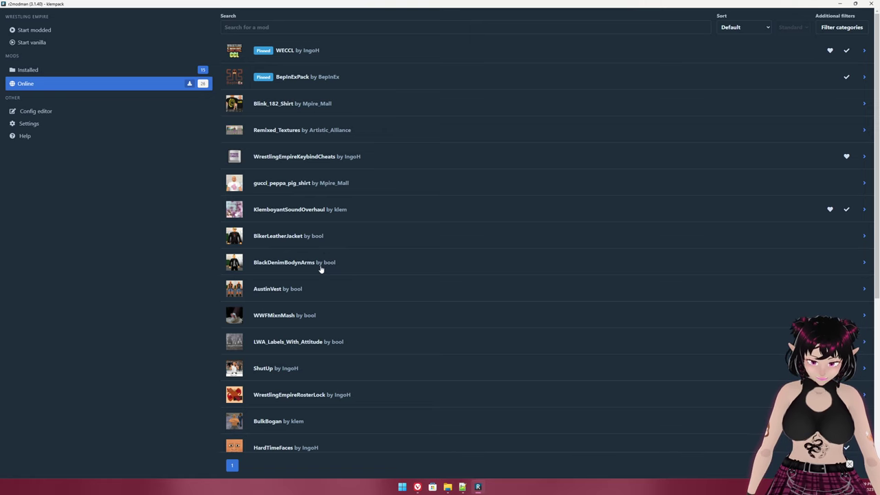
{"action": "scroll", "coordinate": [340, 279], "scroll_direction": "down", "scroll_amount": 4}
{"action": "scroll", "coordinate": [348, 292], "scroll_direction": "up", "scroll_amount": 3}
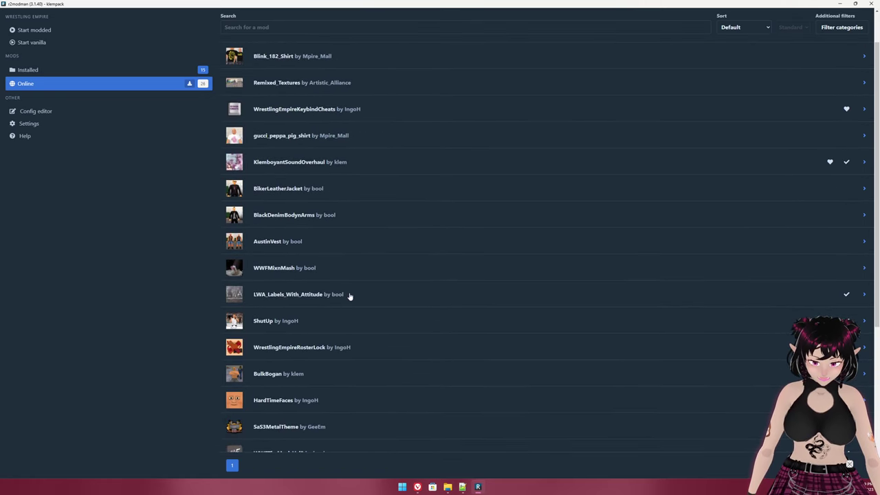
Look through the online Wrestling Empire mods once more, then show the mods installed in the klempack profile.
{"action": "scroll", "coordinate": [350, 296], "scroll_direction": "up", "scroll_amount": 2}
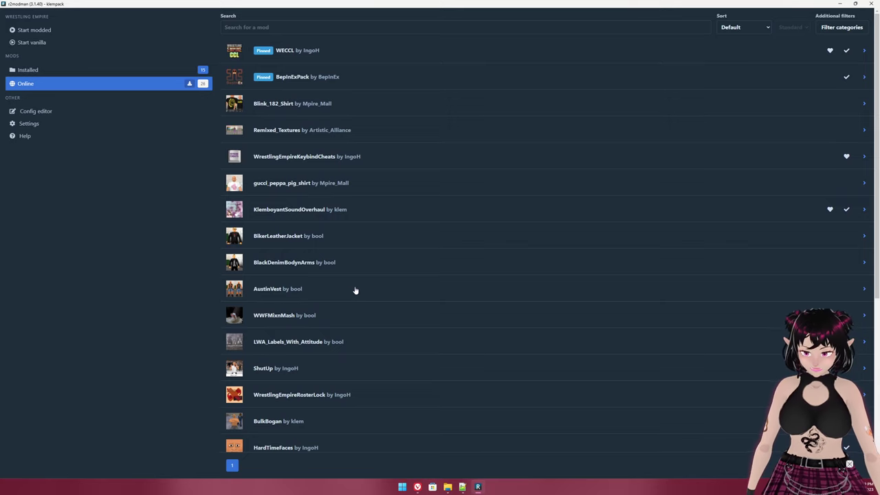
{"action": "scroll", "coordinate": [384, 287], "scroll_direction": "down", "scroll_amount": 2}
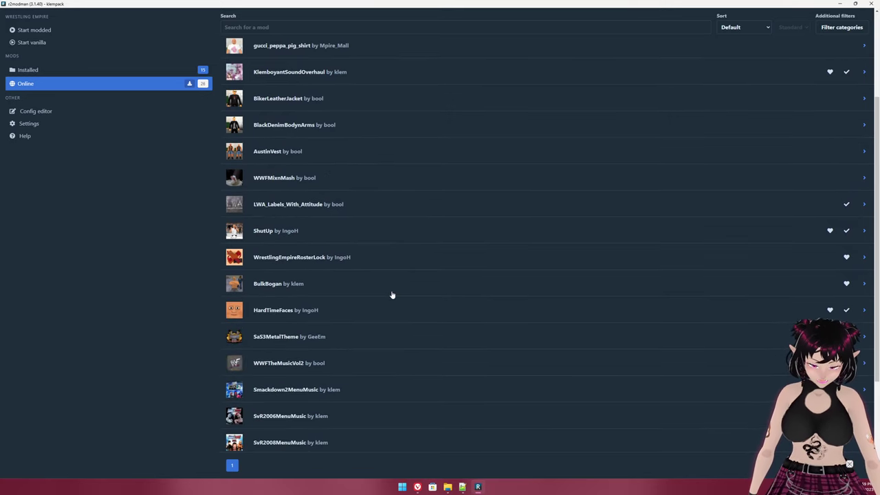
{"action": "scroll", "coordinate": [390, 294], "scroll_direction": "up", "scroll_amount": 2}
{"action": "scroll", "coordinate": [379, 123], "scroll_direction": "down", "scroll_amount": 4}
{"action": "scroll", "coordinate": [415, 195], "scroll_direction": "up", "scroll_amount": 4}
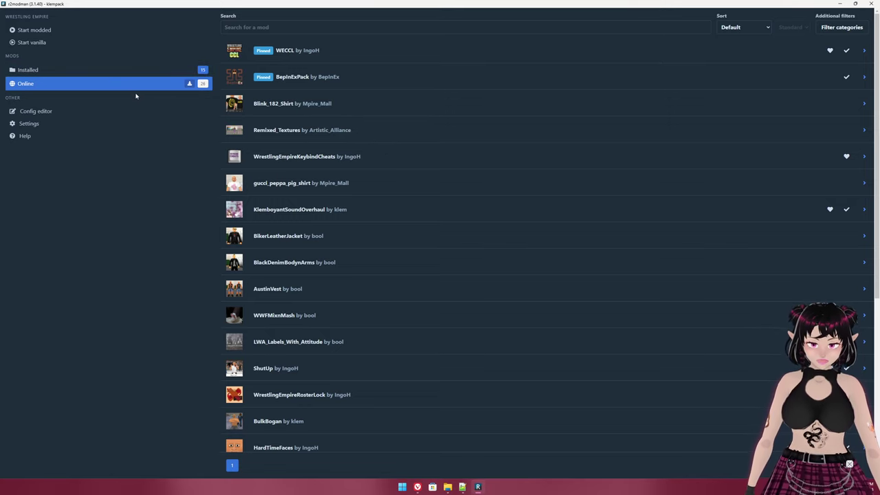
{"action": "left_click", "coordinate": [132, 70]}
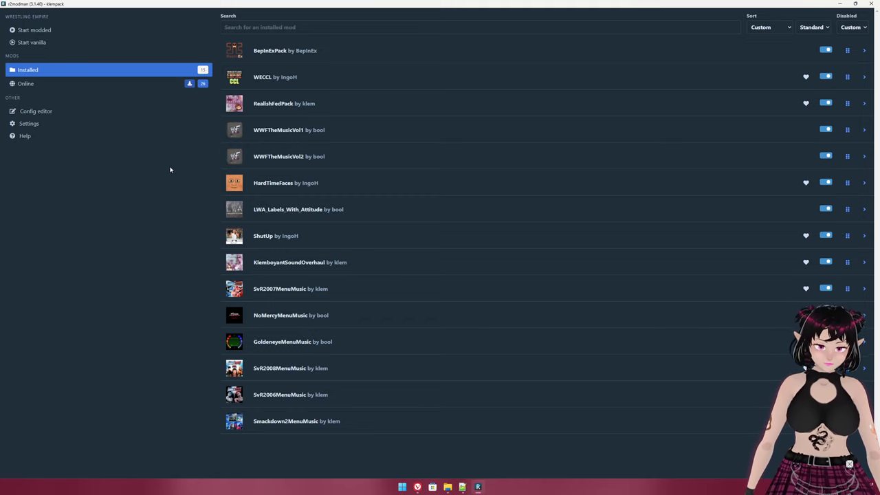
Open the Taker faces folder in Downloads with File Explorer and compare the taker2.png and undertaker2.png face textures in the image viewer.
{"action": "left_click", "coordinate": [449, 487]}
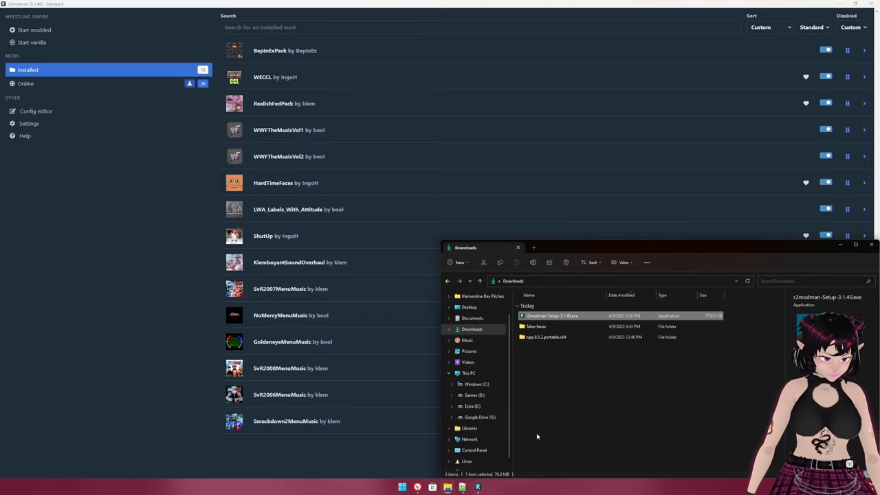
{"action": "double_click", "coordinate": [536, 326]}
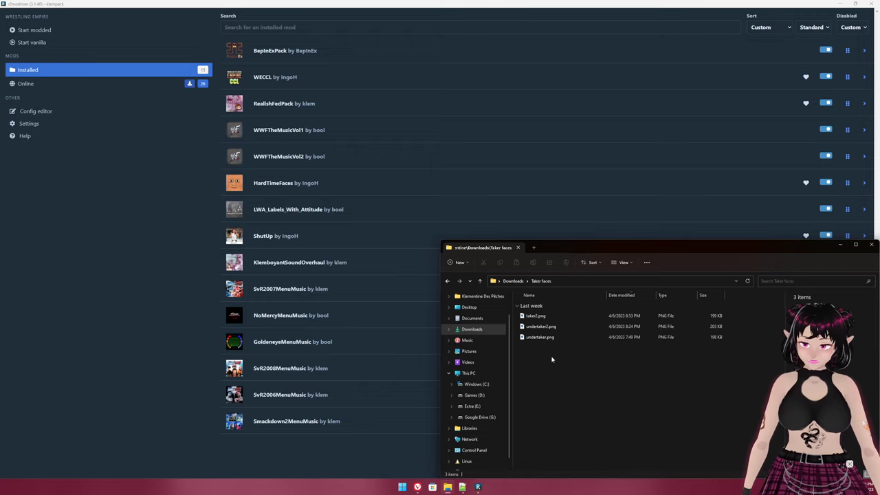
{"action": "double_click", "coordinate": [536, 315]}
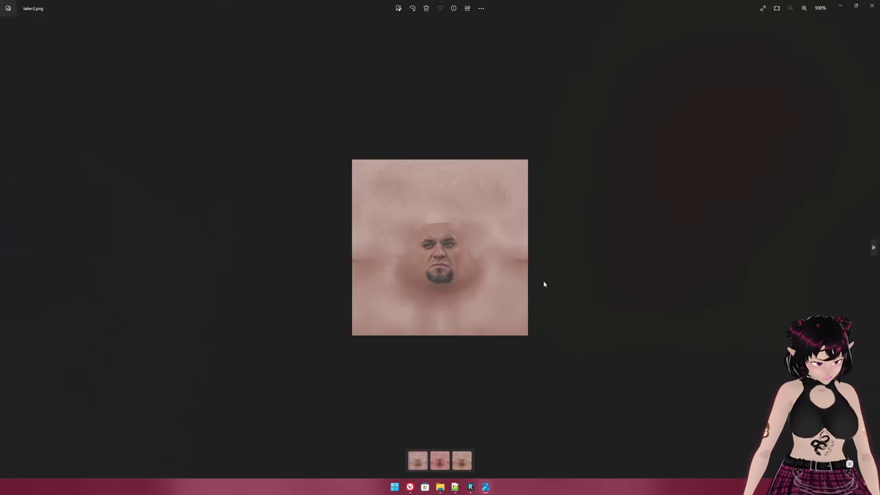
{"action": "key", "text": "Right"}
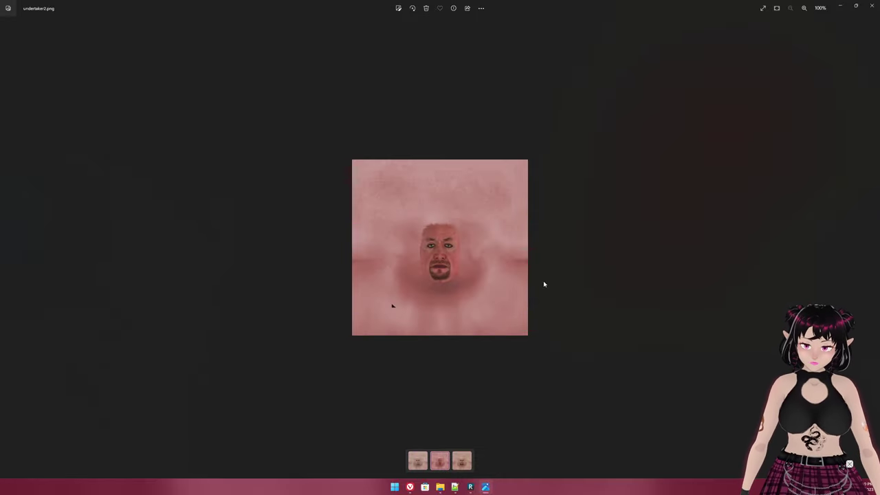
{"action": "key", "text": "Left"}
{"action": "key", "text": "Right"}
{"action": "key", "text": "Left"}
{"action": "key", "text": "Right"}
{"action": "key", "text": "Left"}
{"action": "key", "text": "Right"}
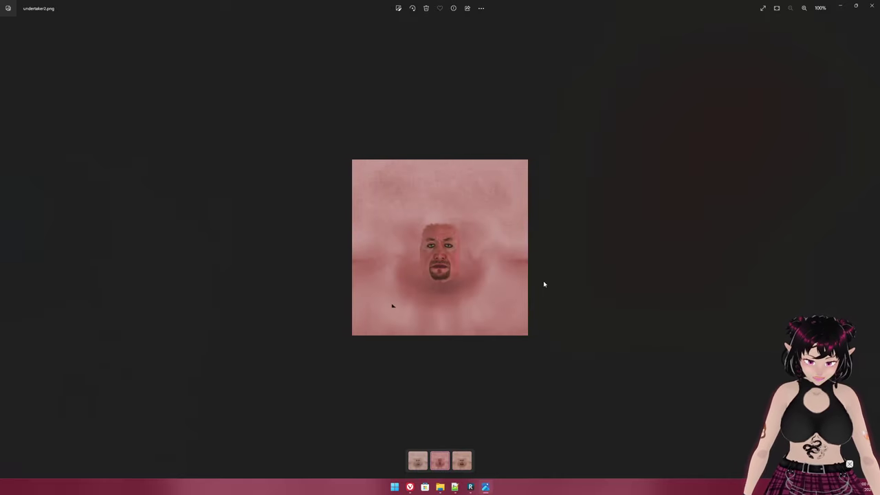
{"action": "key", "text": "Left"}
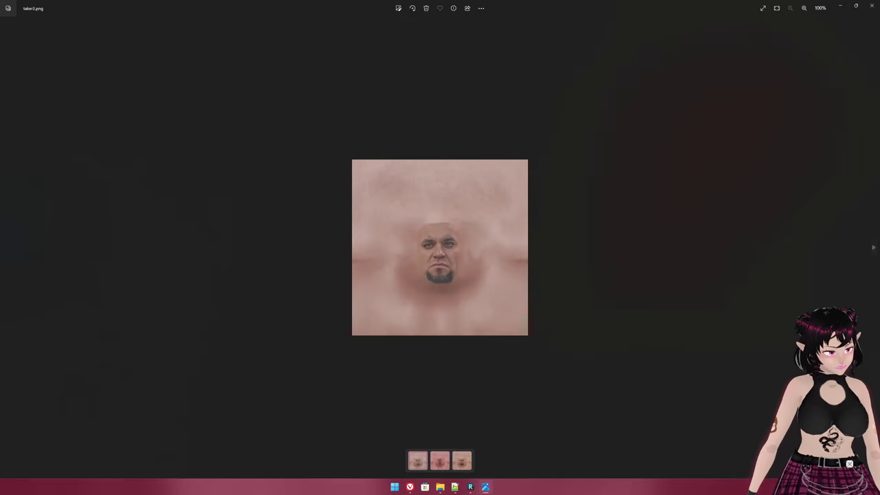
{"action": "key", "text": "alt+F4"}
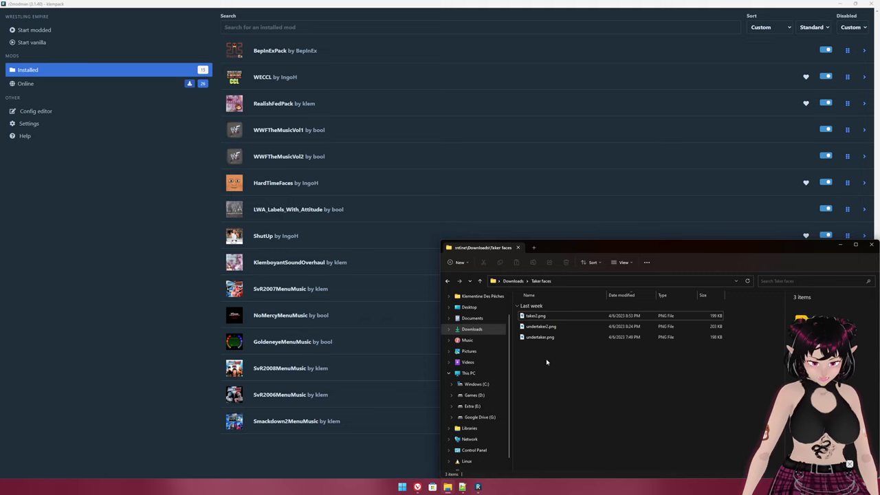
Check the individual PNG files in the Taker faces folder, view undertaker2.png again and close the image viewer.
{"action": "left_click", "coordinate": [541, 326]}
{"action": "left_click", "coordinate": [542, 337]}
{"action": "left_click", "coordinate": [541, 326]}
{"action": "left_click", "coordinate": [541, 318]}
{"action": "left_click", "coordinate": [542, 326]}
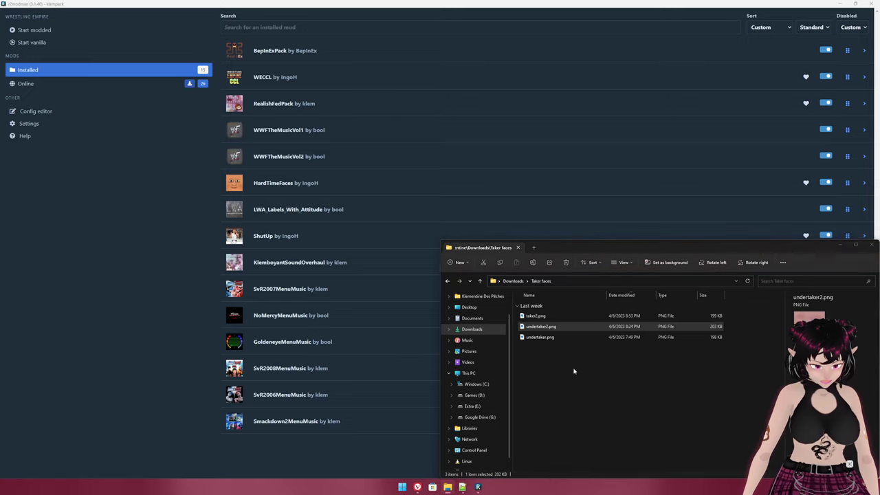
{"action": "double_click", "coordinate": [551, 328]}
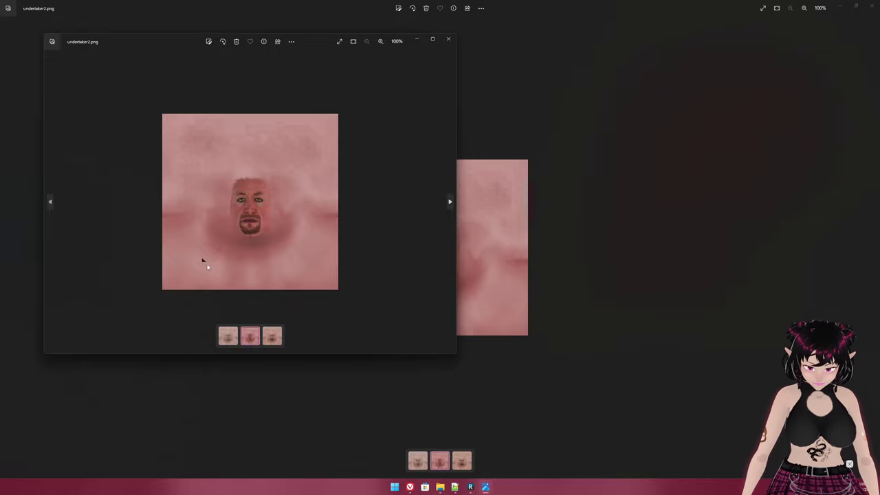
{"action": "left_click", "coordinate": [448, 38]}
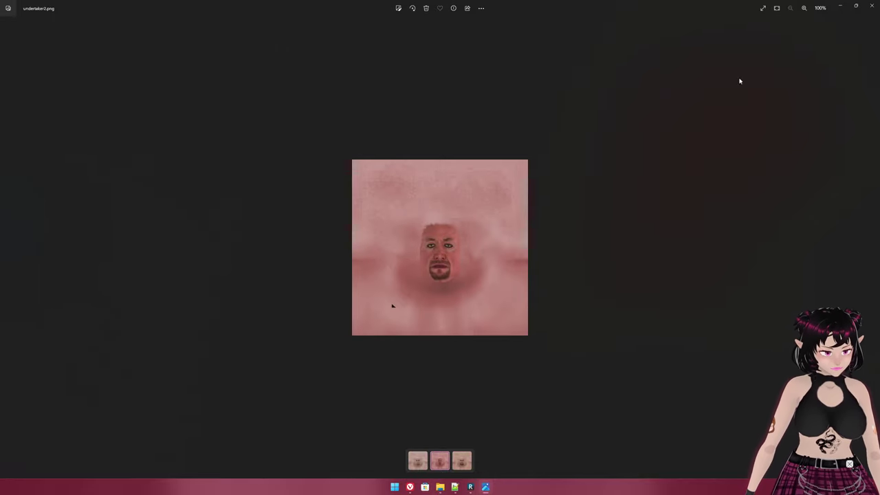
{"action": "left_click", "coordinate": [870, 7]}
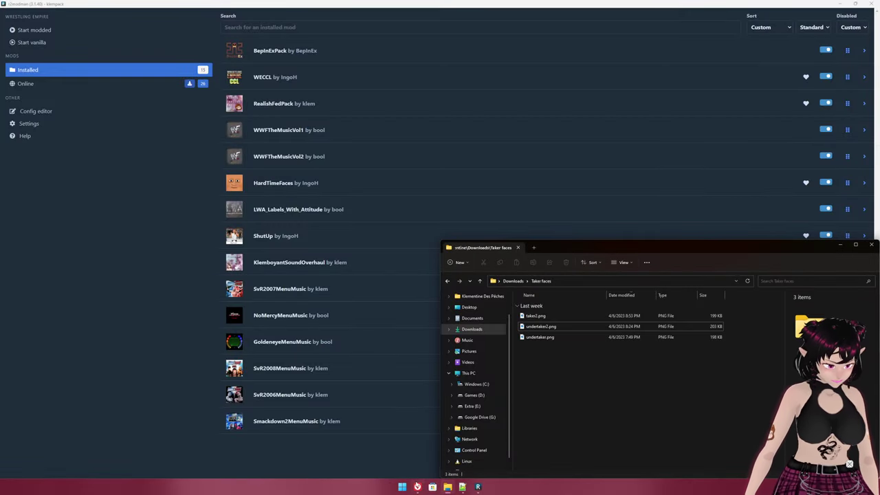
Switch to the Thunderstore page in the browser, view the WECCL mod's page and return to the Wrestling Empire mod list.
{"action": "key", "text": "alt+Tab"}
{"action": "scroll", "coordinate": [301, 227], "scroll_direction": "up", "scroll_amount": 2}
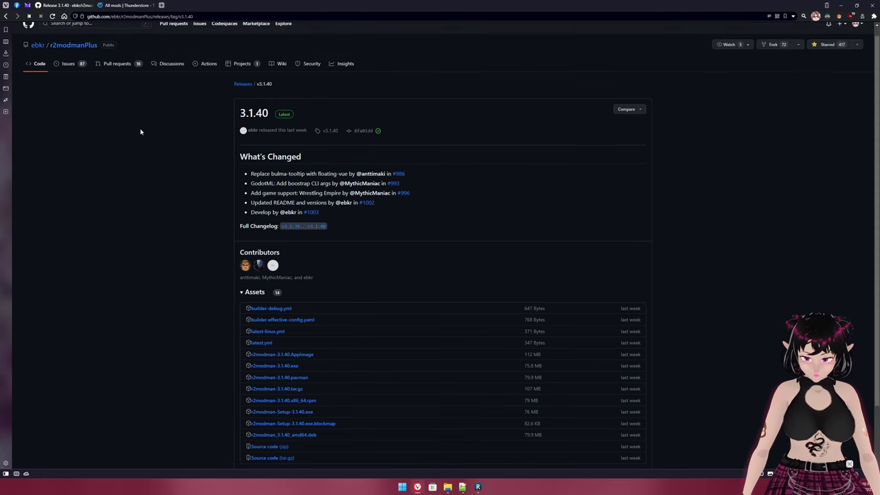
{"action": "key", "text": "ctrl+Tab"}
{"action": "left_click", "coordinate": [294, 172]}
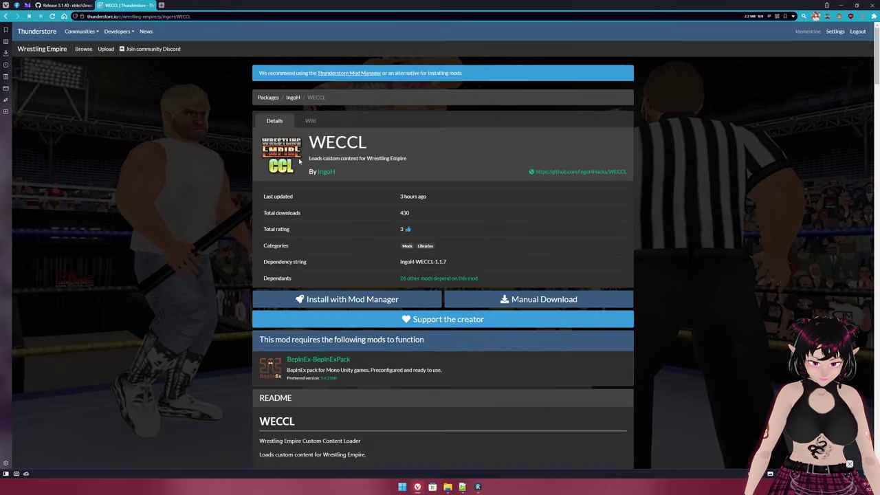
{"action": "left_click", "coordinate": [6, 16]}
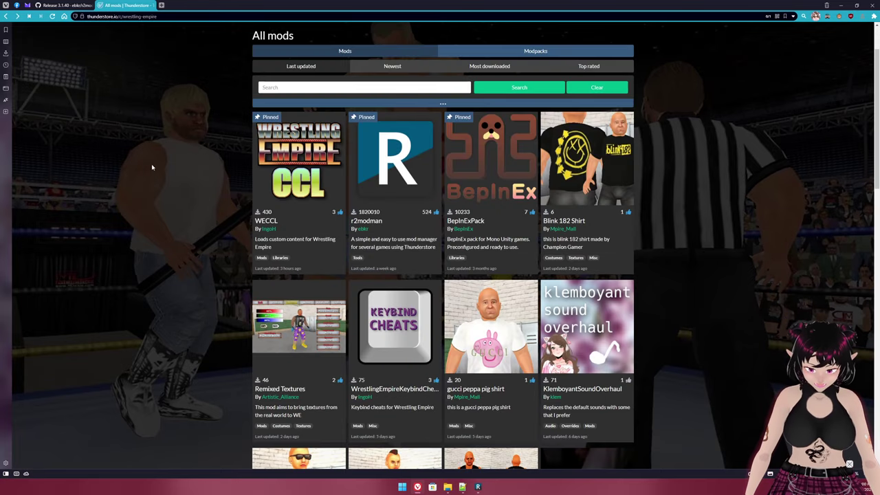
Open the WECCL page from the Thunderstore mod list and start its installation with the mod manager.
{"action": "scroll", "coordinate": [138, 203], "scroll_direction": "up", "scroll_amount": 1}
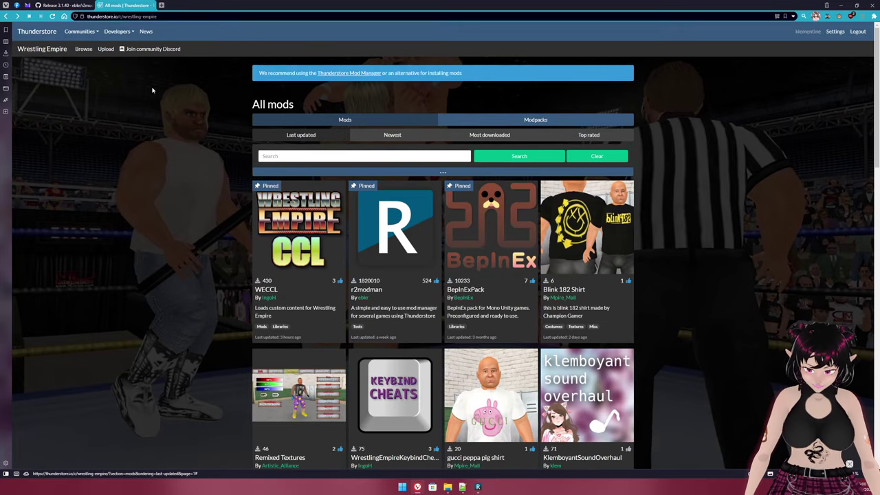
{"action": "scroll", "coordinate": [181, 207], "scroll_direction": "down", "scroll_amount": 3}
{"action": "scroll", "coordinate": [181, 213], "scroll_direction": "up", "scroll_amount": 2}
{"action": "left_click", "coordinate": [331, 169]}
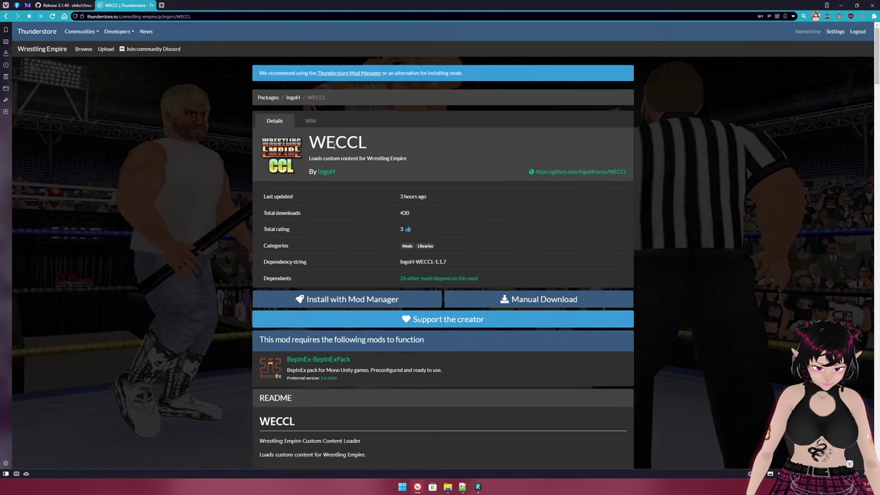
{"action": "left_click", "coordinate": [362, 303]}
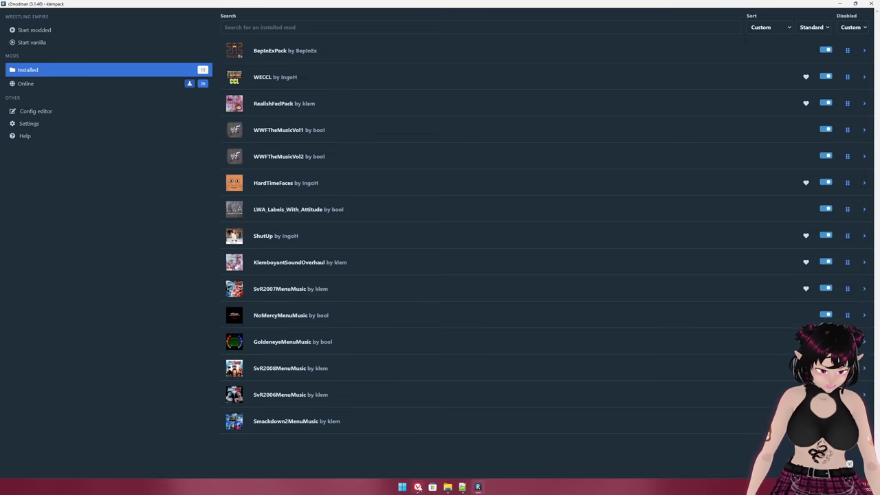
Return to the WECCL page in the browser and read its details, required mods, current features and installation instructions.
{"action": "left_click", "coordinate": [417, 487]}
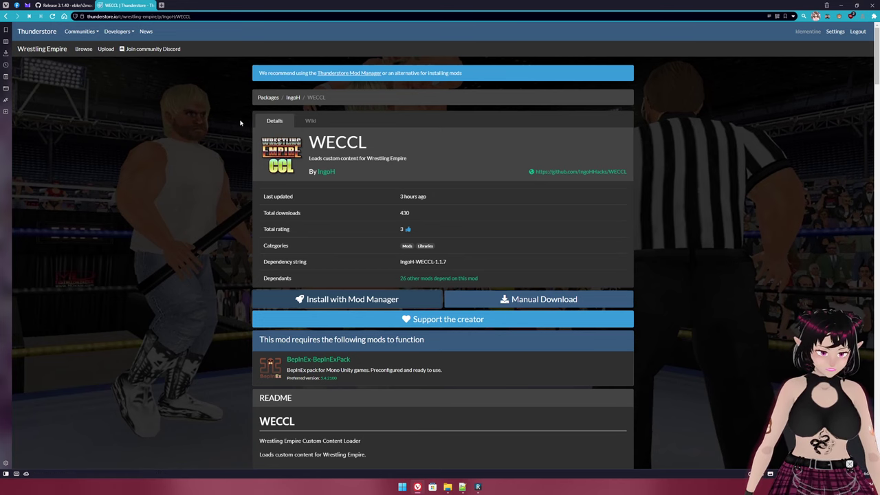
{"action": "scroll", "coordinate": [234, 169], "scroll_direction": "down", "scroll_amount": 3}
{"action": "scroll", "coordinate": [227, 207], "scroll_direction": "up", "scroll_amount": 3}
{"action": "scroll", "coordinate": [222, 219], "scroll_direction": "down", "scroll_amount": 5}
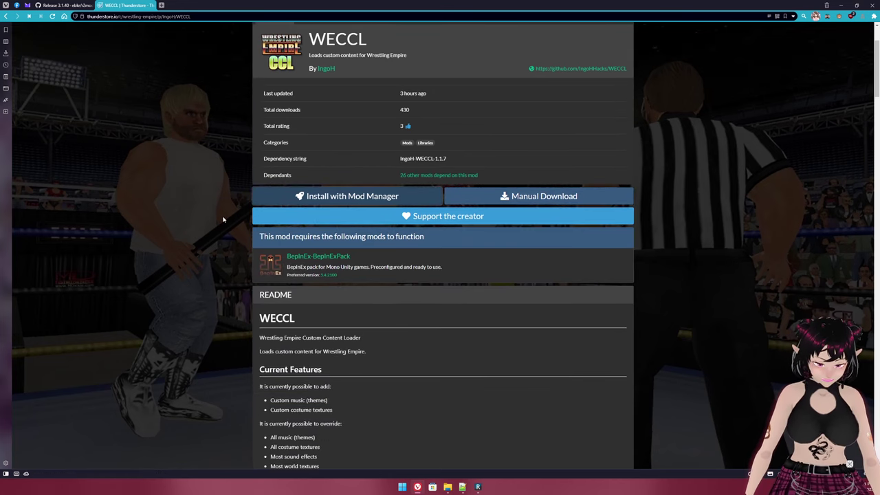
{"action": "scroll", "coordinate": [288, 237], "scroll_direction": "up", "scroll_amount": 4}
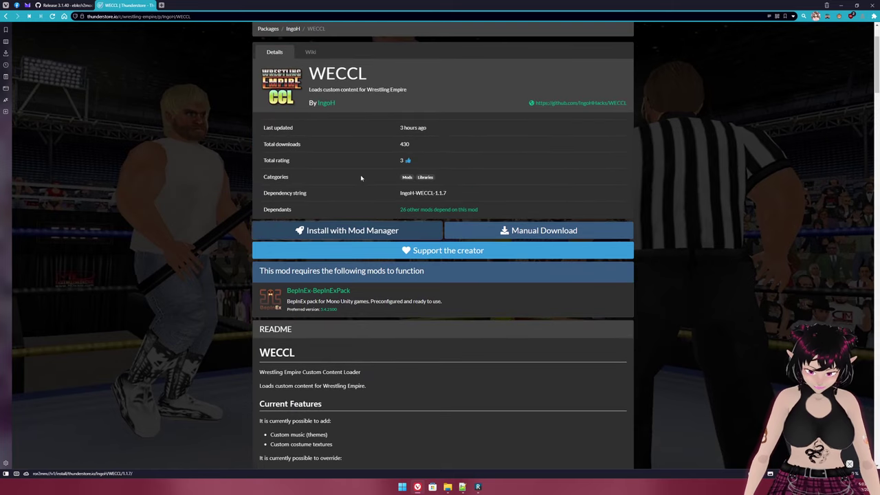
{"action": "scroll", "coordinate": [383, 251], "scroll_direction": "down", "scroll_amount": 5}
{"action": "scroll", "coordinate": [383, 252], "scroll_direction": "up", "scroll_amount": 5}
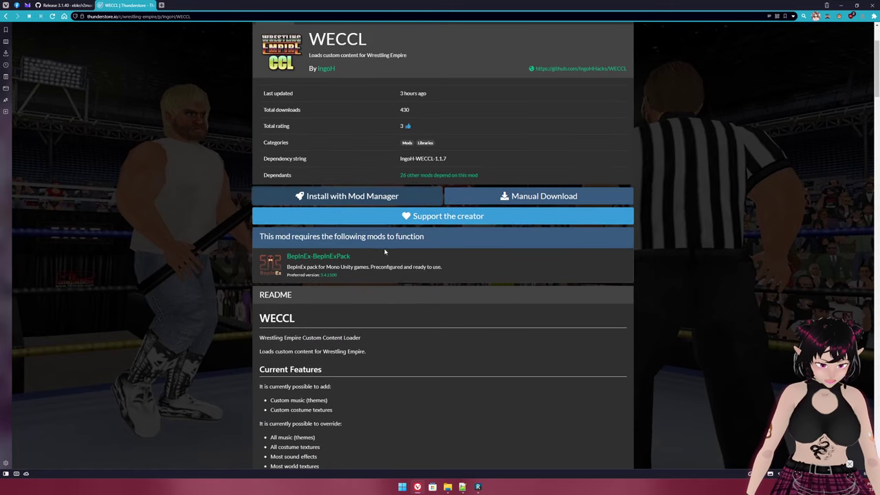
{"action": "scroll", "coordinate": [481, 292], "scroll_direction": "down", "scroll_amount": 5}
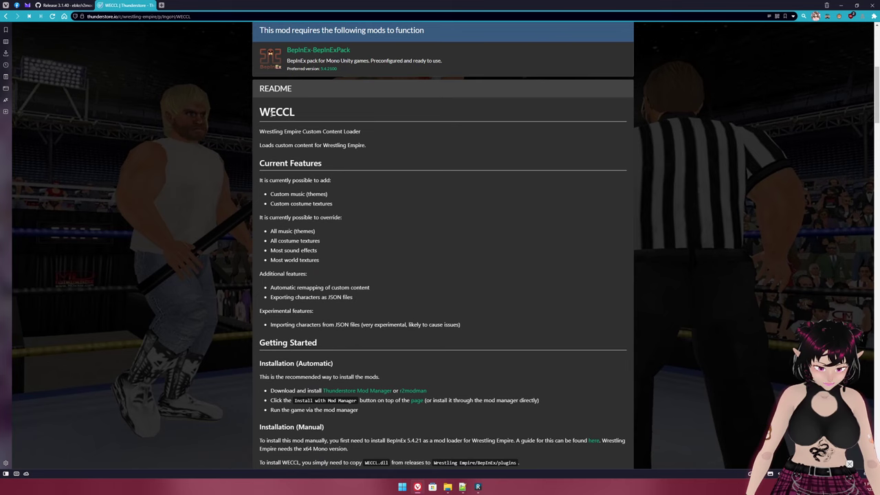
{"action": "scroll", "coordinate": [413, 254], "scroll_direction": "down", "scroll_amount": 7}
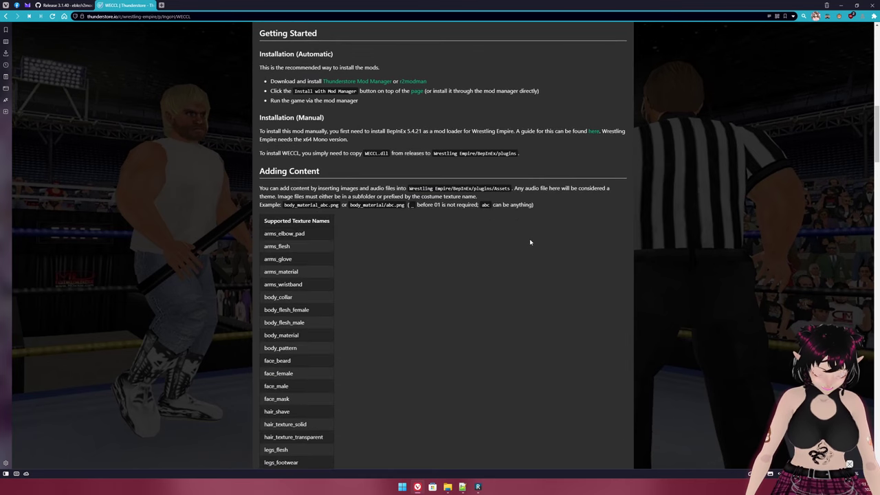
{"action": "scroll", "coordinate": [414, 256], "scroll_direction": "up", "scroll_amount": 3}
{"action": "scroll", "coordinate": [414, 256], "scroll_direction": "up", "scroll_amount": 5}
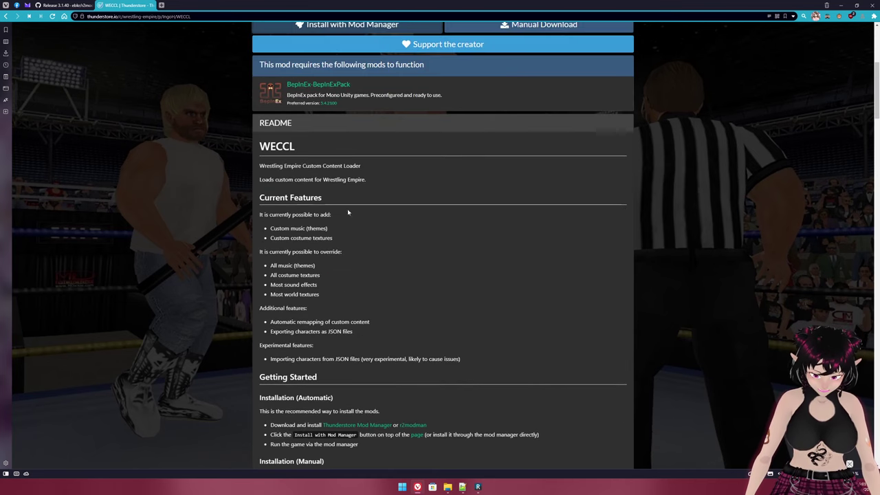
Examine the WECCL README's Adding Content section, including the asset folder naming, supported texture names and skin tone metadata.
{"action": "scroll", "coordinate": [444, 243], "scroll_direction": "down", "scroll_amount": 7}
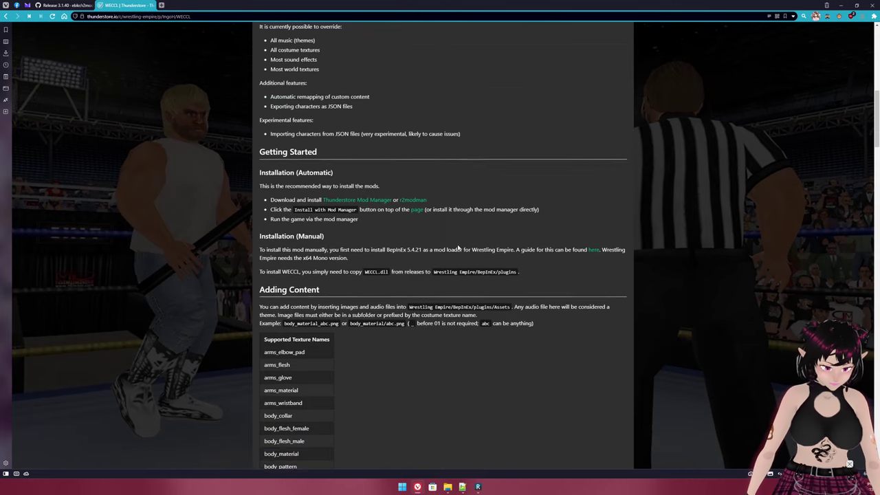
{"action": "scroll", "coordinate": [458, 244], "scroll_direction": "up", "scroll_amount": 2}
{"action": "scroll", "coordinate": [458, 244], "scroll_direction": "down", "scroll_amount": 7}
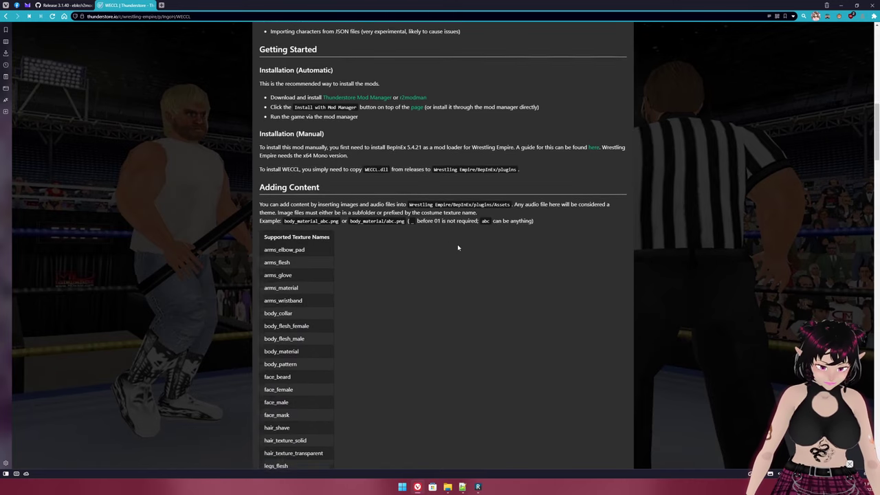
{"action": "scroll", "coordinate": [461, 266], "scroll_direction": "up", "scroll_amount": 5}
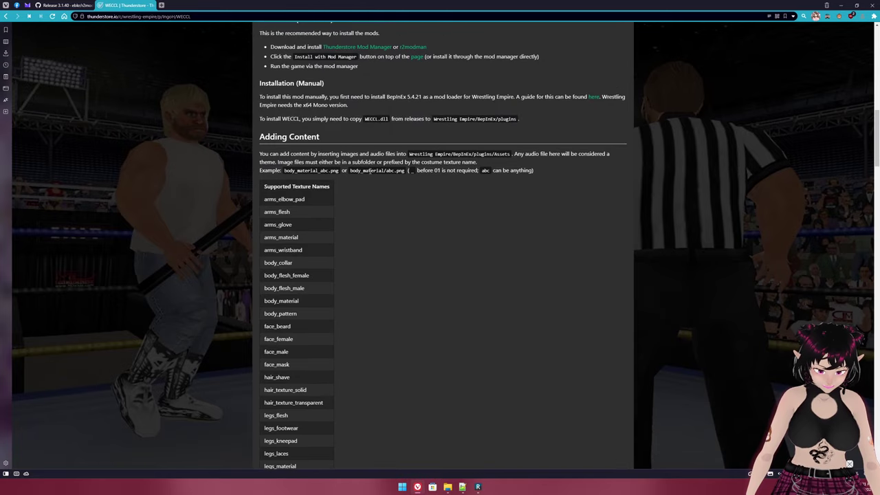
{"action": "scroll", "coordinate": [454, 211], "scroll_direction": "down", "scroll_amount": 5}
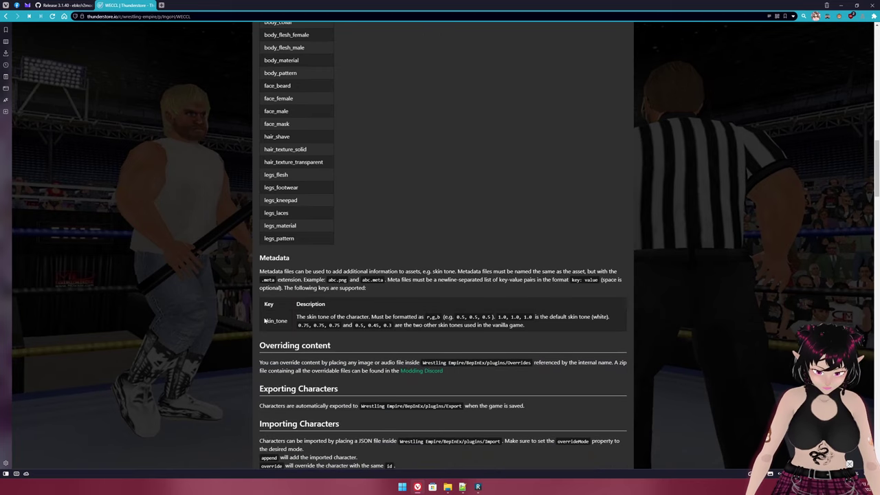
{"action": "scroll", "coordinate": [374, 342], "scroll_direction": "up", "scroll_amount": 2}
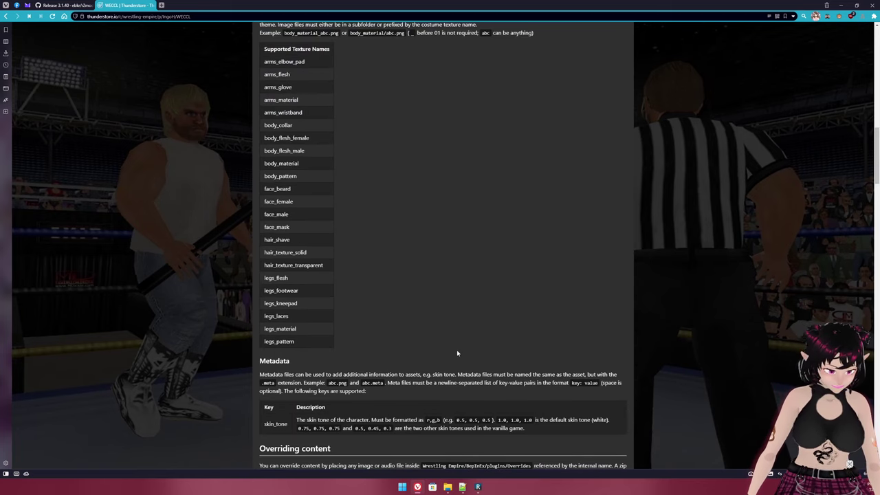
{"action": "scroll", "coordinate": [457, 352], "scroll_direction": "down", "scroll_amount": 2}
{"action": "scroll", "coordinate": [408, 335], "scroll_direction": "up", "scroll_amount": 4}
{"action": "scroll", "coordinate": [433, 329], "scroll_direction": "down", "scroll_amount": 4}
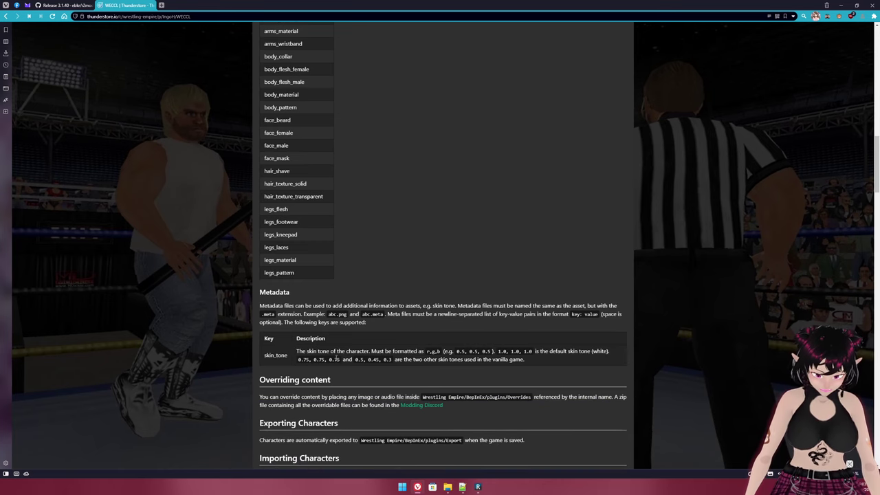
{"action": "scroll", "coordinate": [413, 346], "scroll_direction": "up", "scroll_amount": 3}
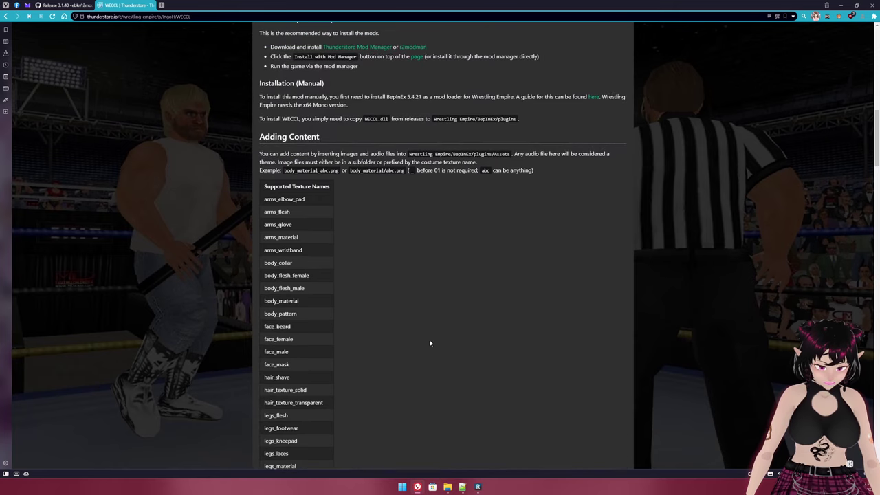
Review the README's supported texture names, and create a folder named Assets inside the Taker faces folder.
{"action": "scroll", "coordinate": [430, 343], "scroll_direction": "down", "scroll_amount": 4}
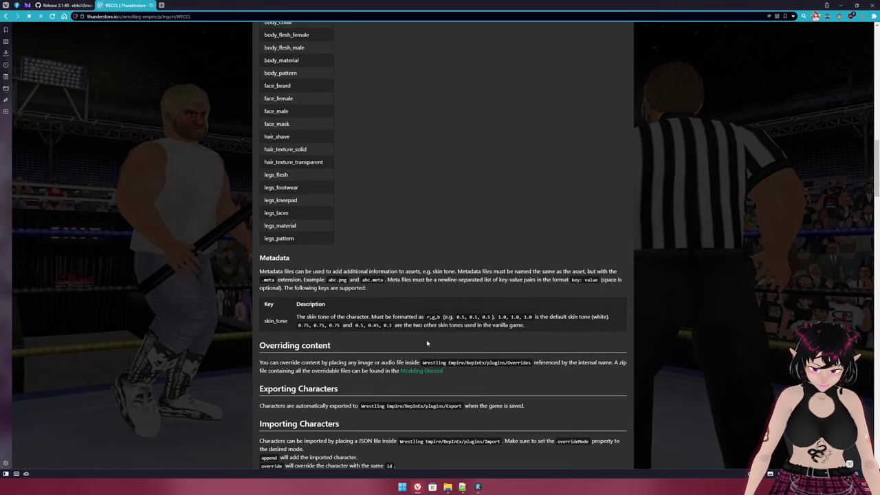
{"action": "scroll", "coordinate": [427, 343], "scroll_direction": "up", "scroll_amount": 3}
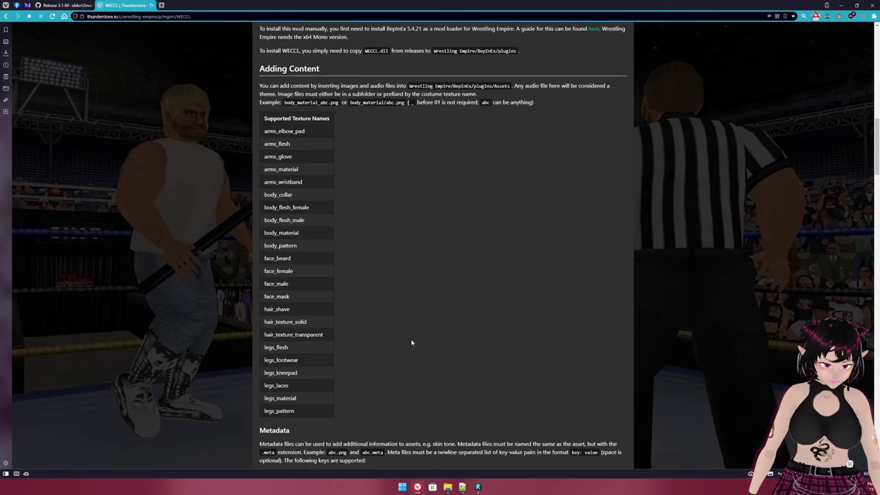
{"action": "scroll", "coordinate": [412, 344], "scroll_direction": "down", "scroll_amount": 2}
{"action": "scroll", "coordinate": [411, 343], "scroll_direction": "up", "scroll_amount": 3}
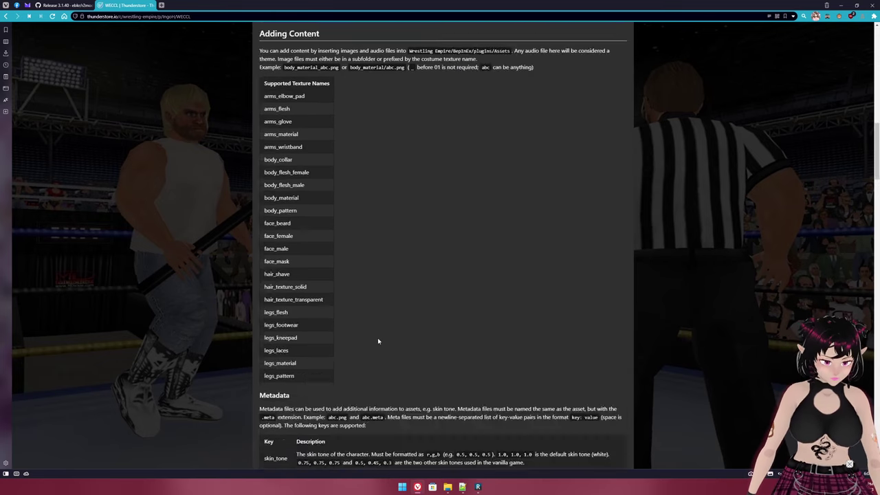
{"action": "scroll", "coordinate": [378, 338], "scroll_direction": "down", "scroll_amount": 1}
{"action": "left_click", "coordinate": [448, 487]}
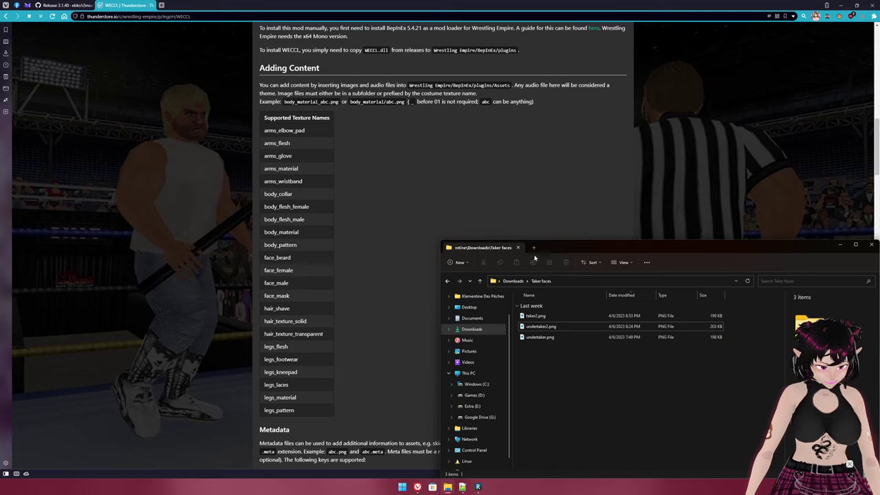
{"action": "key", "text": "ctrl+shift+n"}
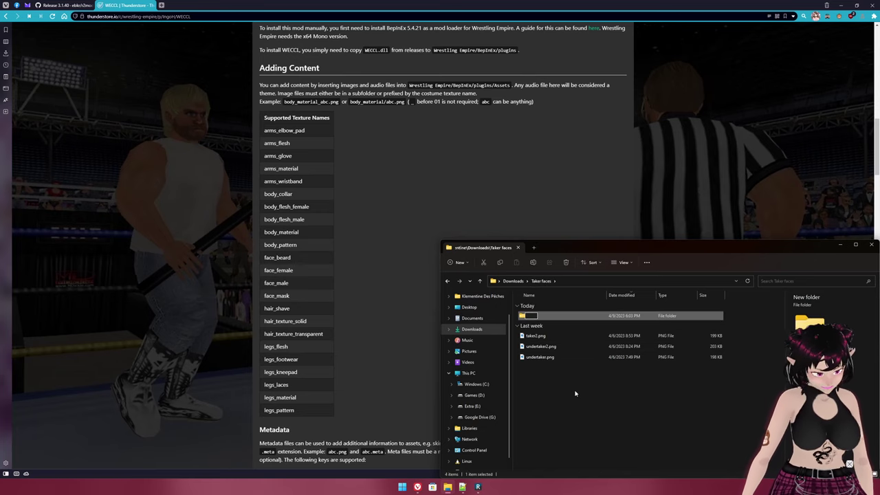
{"action": "key", "text": "Return"}
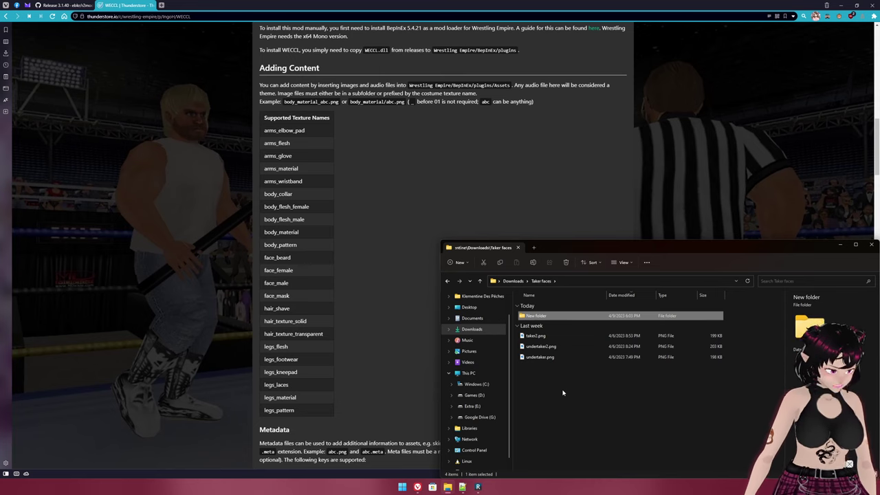
{"action": "key", "text": "F2"}
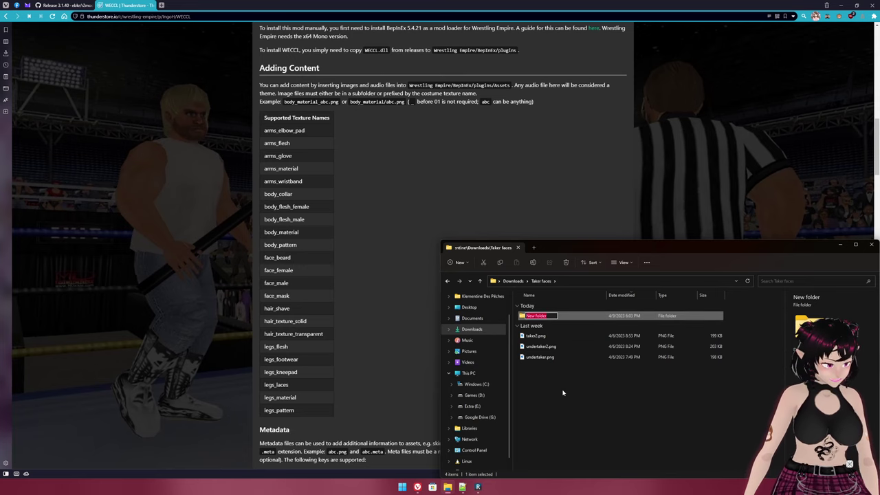
{"action": "type", "text": "Assets"}
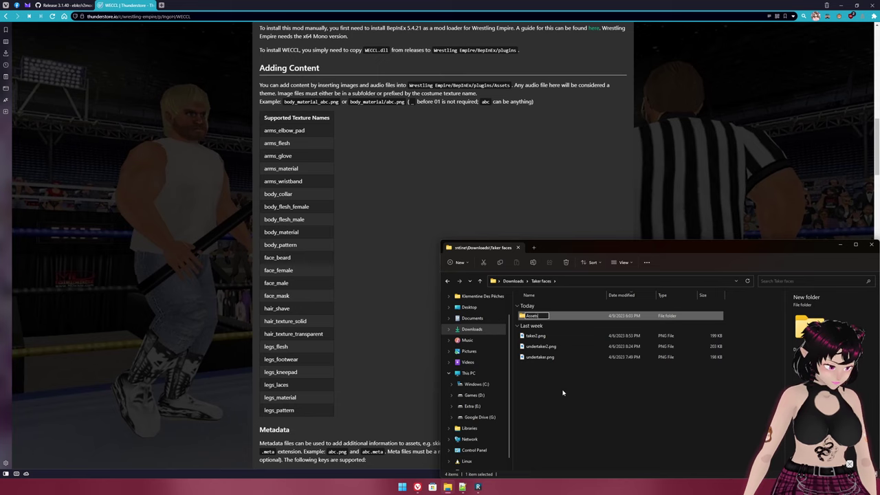
{"action": "key", "text": "Return"}
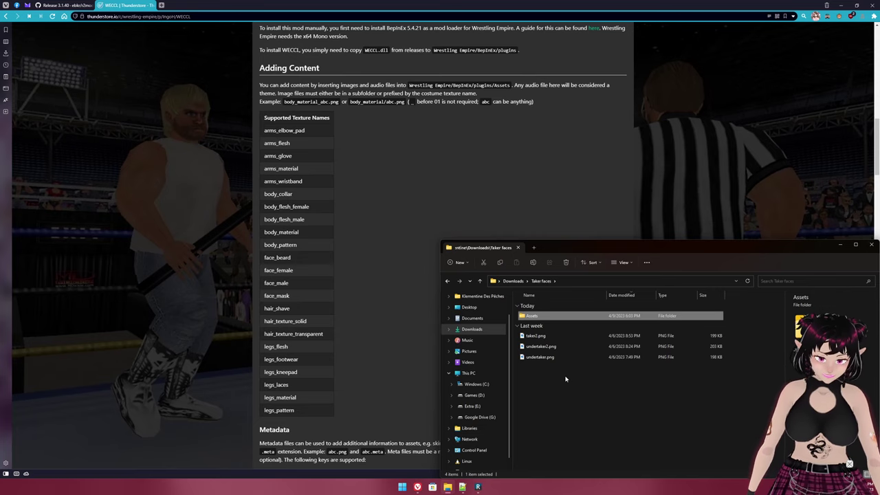
Inside the Assets folder, create a subfolder named face_male.
{"action": "key", "text": "Return"}
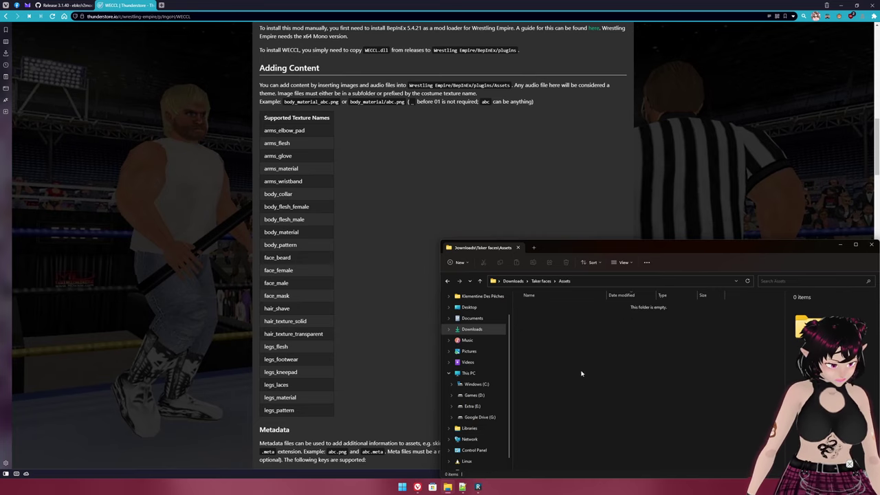
{"action": "right_click", "coordinate": [548, 342]}
{"action": "mouse_move", "coordinate": [581, 292]}
{"action": "left_click", "coordinate": [645, 332]}
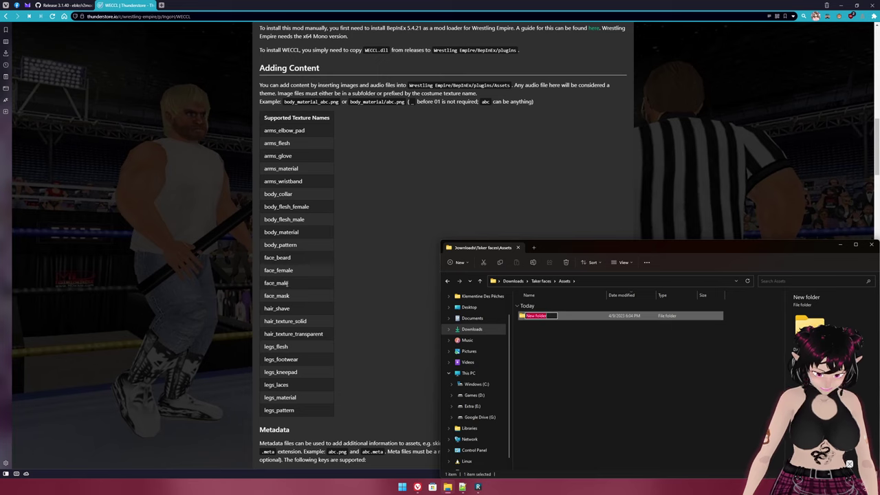
{"action": "type", "text": "face_male"}
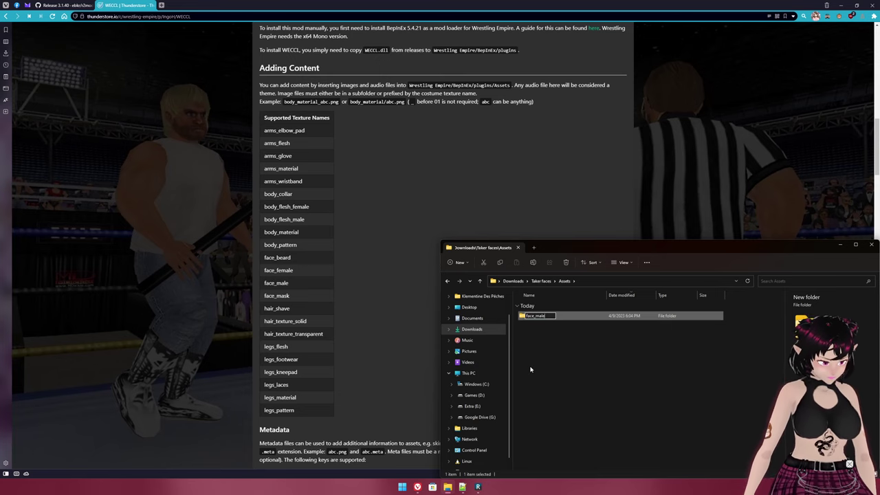
{"action": "key", "text": "Return"}
Move taker2.png, undertaker2.png and undertaker.png from Taker faces into the Assets folder's face_male subfolder.
{"action": "left_click", "coordinate": [540, 280]}
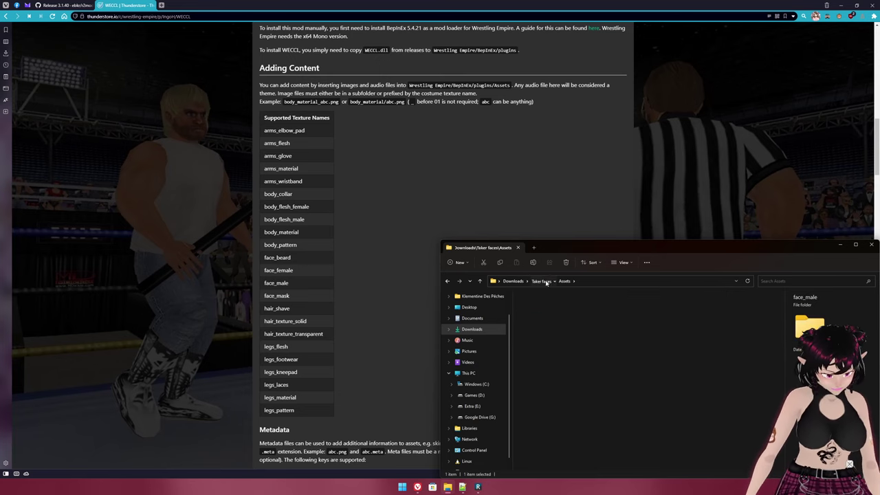
{"action": "left_click", "coordinate": [541, 337]}
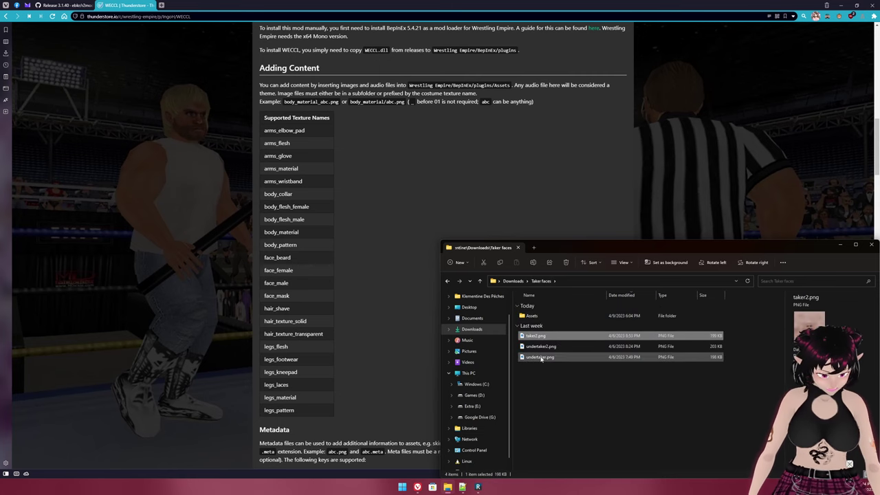
{"action": "left_click", "coordinate": [540, 357], "text": "shift"}
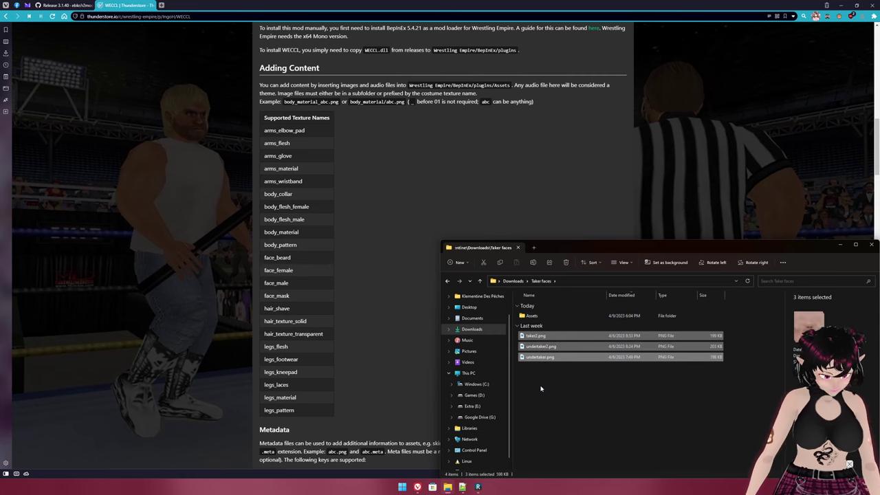
{"action": "double_click", "coordinate": [536, 315]}
{"action": "double_click", "coordinate": [540, 318]}
{"action": "key", "text": "ctrl+v"}
Check the folder structure of Taker faces and its Assets subfolder.
{"action": "left_click", "coordinate": [542, 281]}
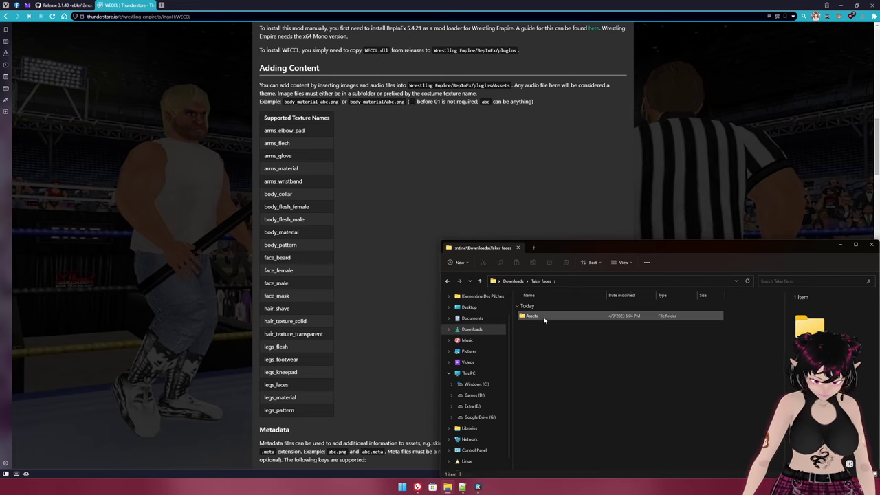
{"action": "left_click", "coordinate": [540, 331]}
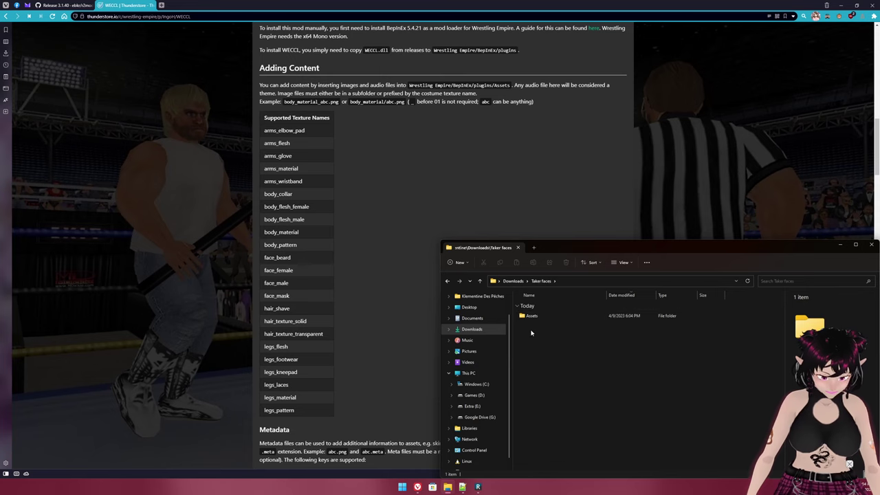
{"action": "double_click", "coordinate": [532, 315]}
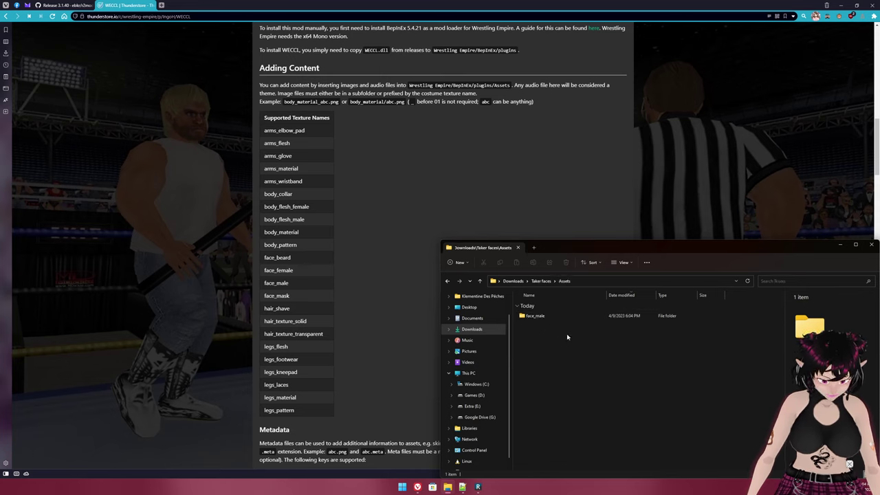
{"action": "left_click", "coordinate": [541, 282]}
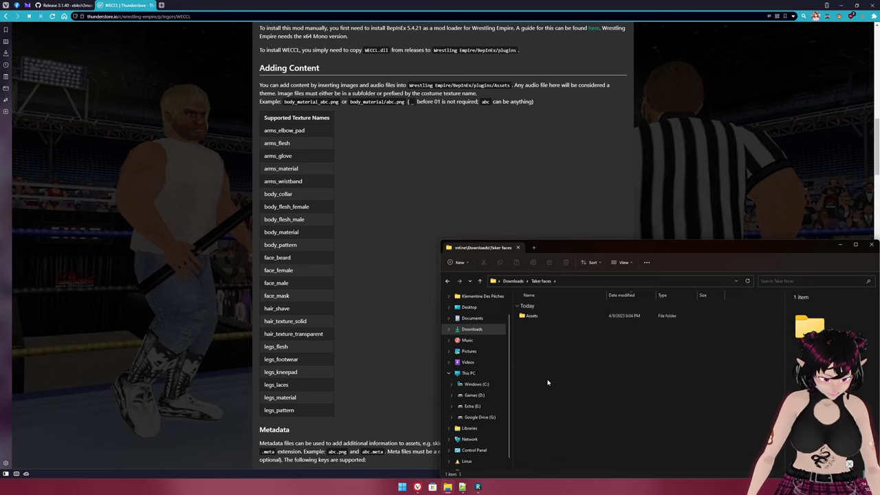
Return to the WECCL page in the browser and open Thunderstore's Package Format Docs to read the package requirements.
{"action": "scroll", "coordinate": [165, 67], "scroll_direction": "up", "scroll_amount": 10}
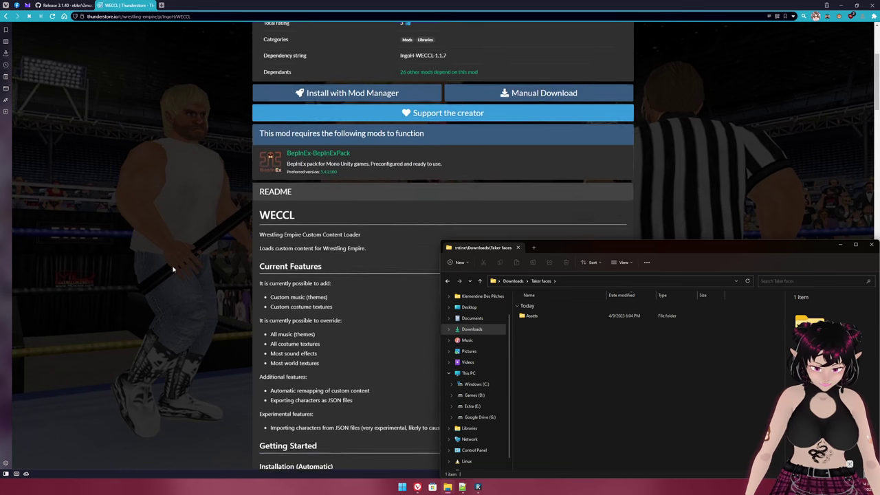
{"action": "left_click", "coordinate": [117, 32]}
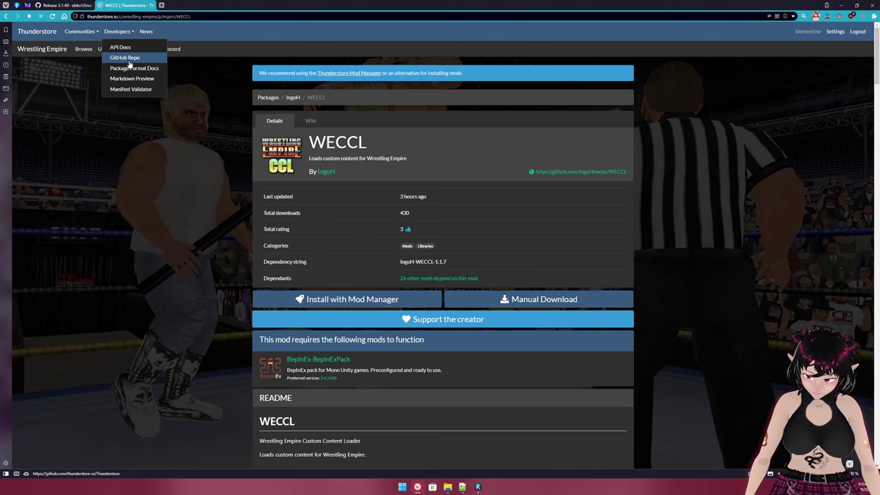
{"action": "left_click", "coordinate": [128, 72]}
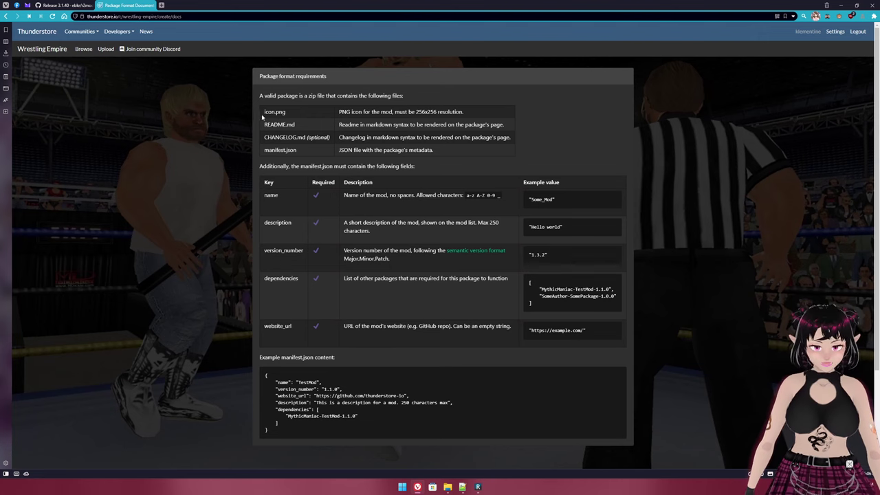
View the Wrestling Empire mod list in a separate browser tab and switch to r2modman to view the installed mods.
{"action": "left_click", "coordinate": [42, 49]}
{"action": "scroll", "coordinate": [268, 206], "scroll_direction": "down", "scroll_amount": 2}
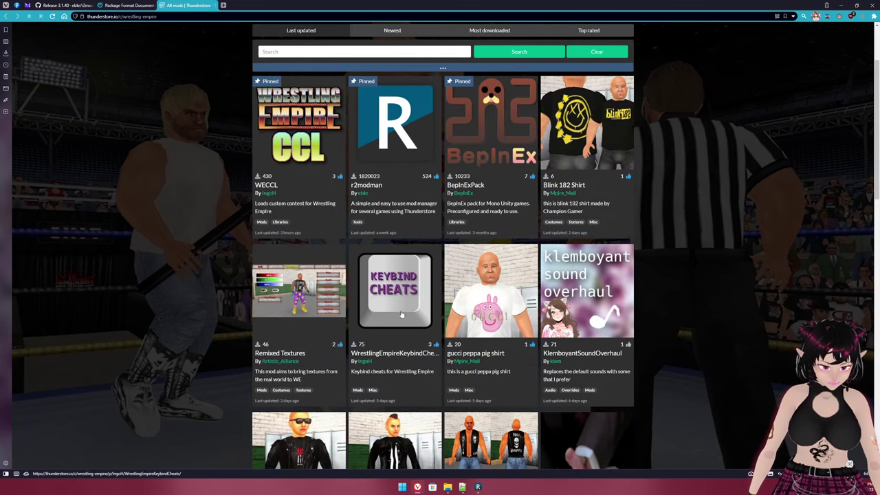
{"action": "scroll", "coordinate": [265, 223], "scroll_direction": "down", "scroll_amount": 2}
{"action": "left_click", "coordinate": [478, 487]}
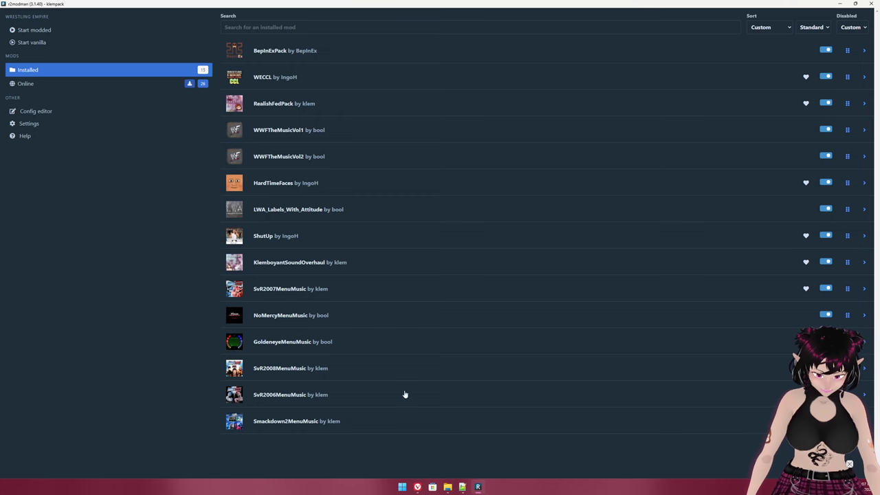
Switch back to the browser and return to the package format requirements page.
{"action": "left_click", "coordinate": [417, 487]}
{"action": "scroll", "coordinate": [443, 206], "scroll_direction": "up", "scroll_amount": 2}
{"action": "left_click", "coordinate": [126, 6]}
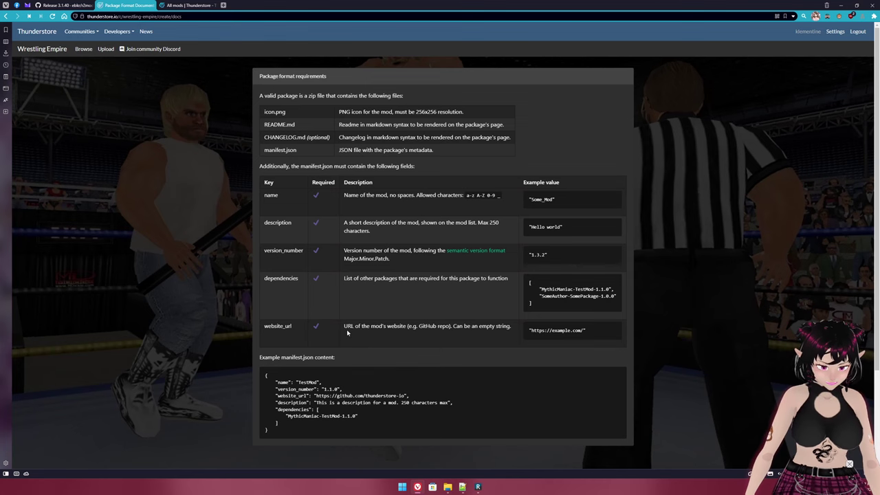
Switch to File Explorer and check the texture files inside the Assets folder's face_male subfolder.
{"action": "key", "text": "alt+Tab"}
{"action": "double_click", "coordinate": [543, 317]}
{"action": "double_click", "coordinate": [543, 317]}
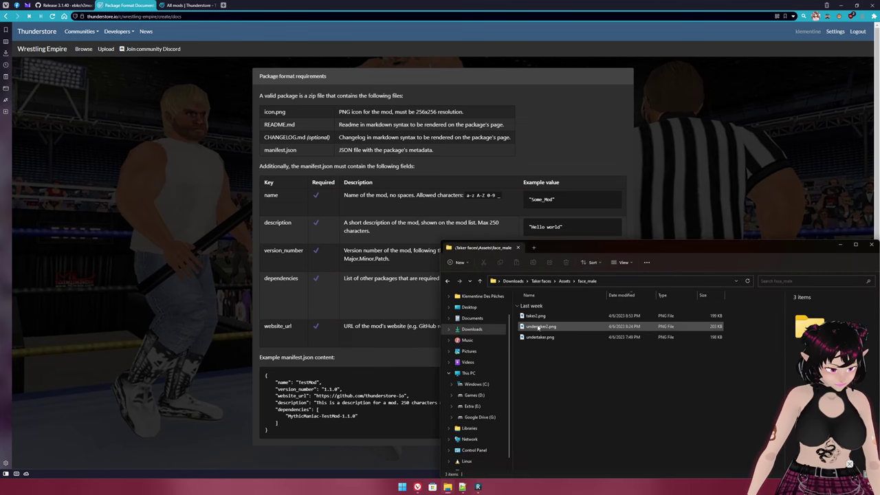
{"action": "left_click", "coordinate": [549, 327]}
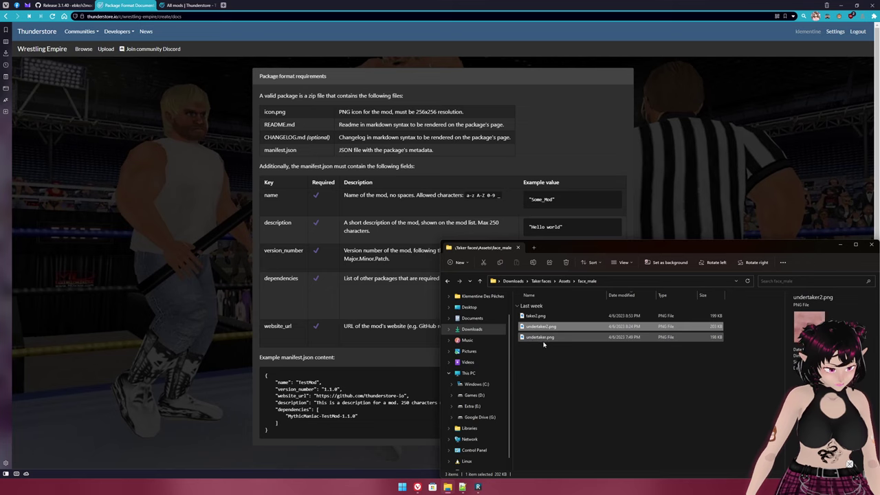
{"action": "left_click", "coordinate": [565, 280]}
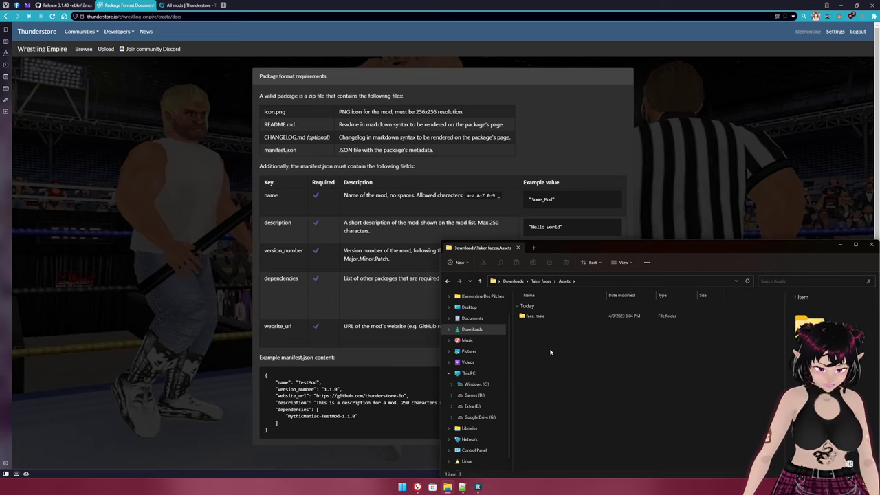
Create a folder named plugins in Taker faces and move the Assets folder into it.
{"action": "key", "text": "alt+Up"}
{"action": "right_click", "coordinate": [533, 350]}
{"action": "left_click", "coordinate": [533, 352]}
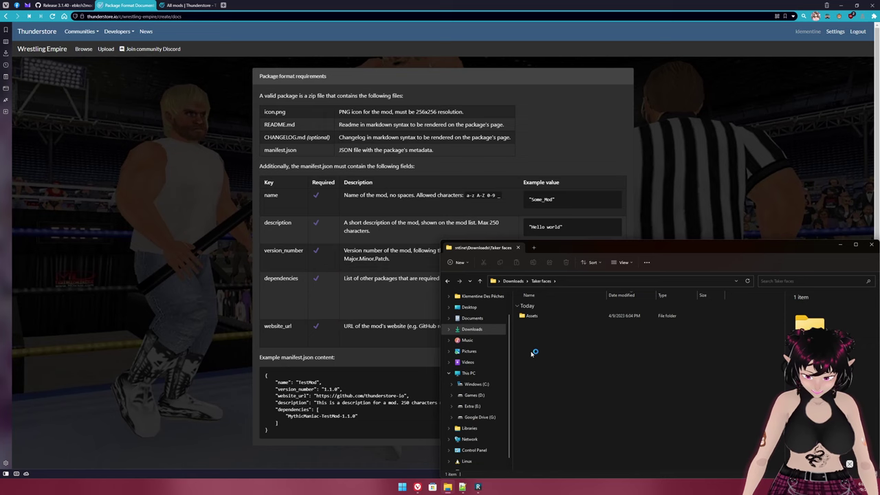
{"action": "right_click", "coordinate": [574, 339]}
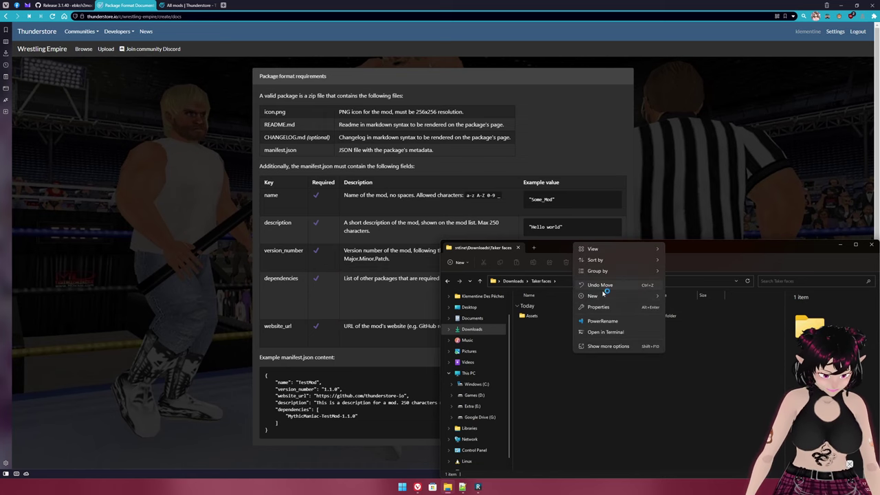
{"action": "mouse_move", "coordinate": [603, 295]}
{"action": "left_click", "coordinate": [687, 297]}
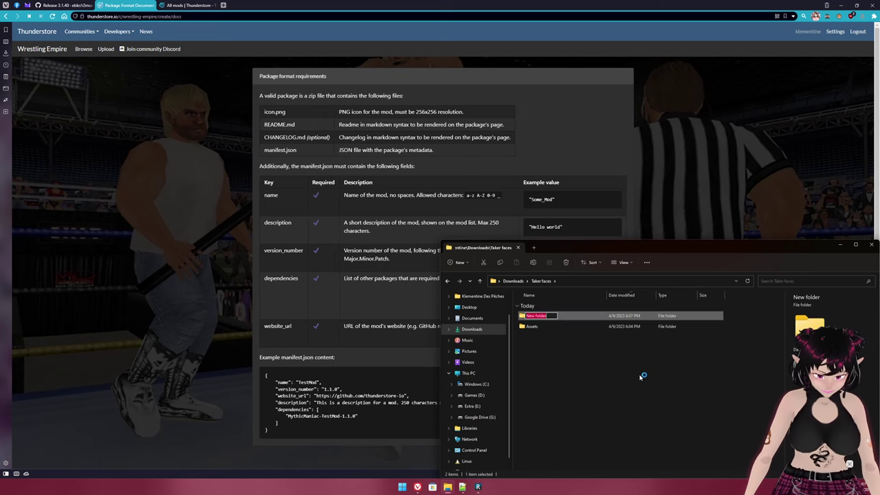
{"action": "type", "text": "plugins"}
{"action": "key", "text": "Return"}
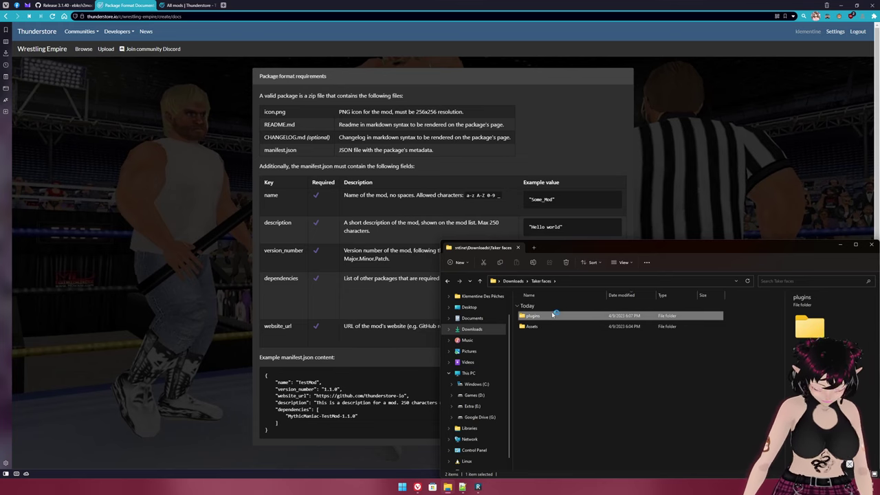
{"action": "left_click_drag", "start_coordinate": [540, 327], "coordinate": [536, 317]}
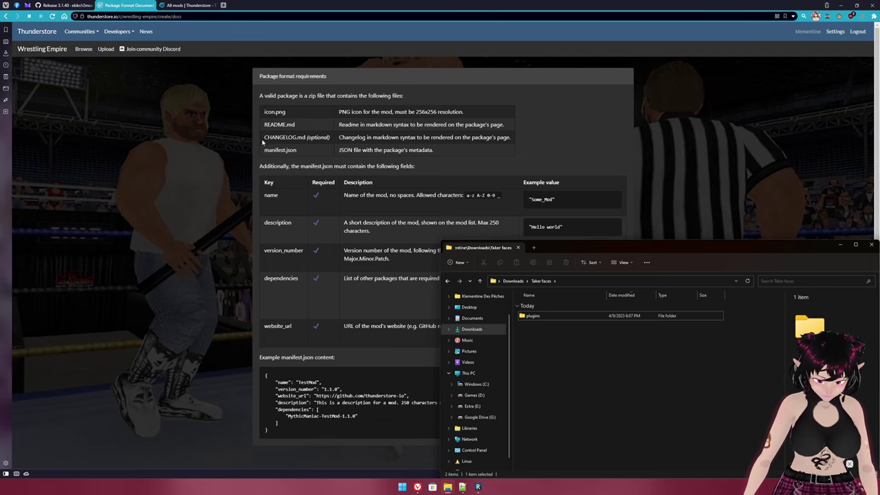
Create a new text document in the Taker faces folder, beside the plugins folder.
{"action": "right_click", "coordinate": [543, 375]}
{"action": "left_click", "coordinate": [656, 392]}
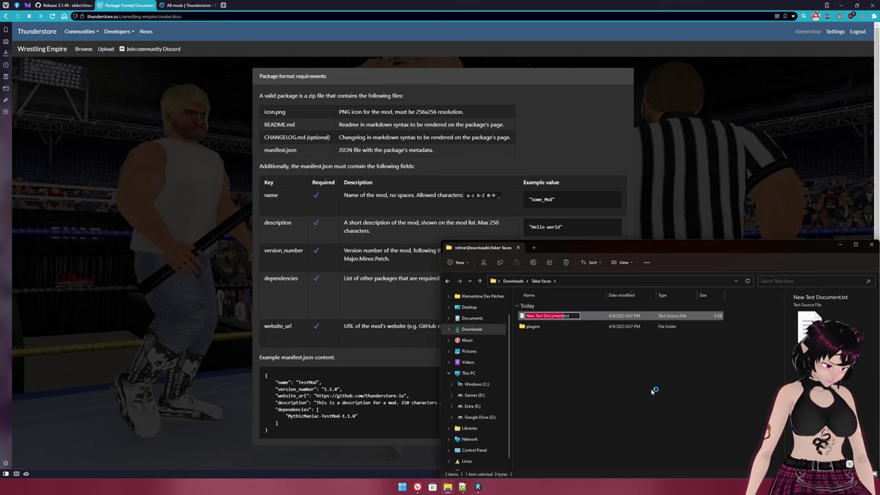